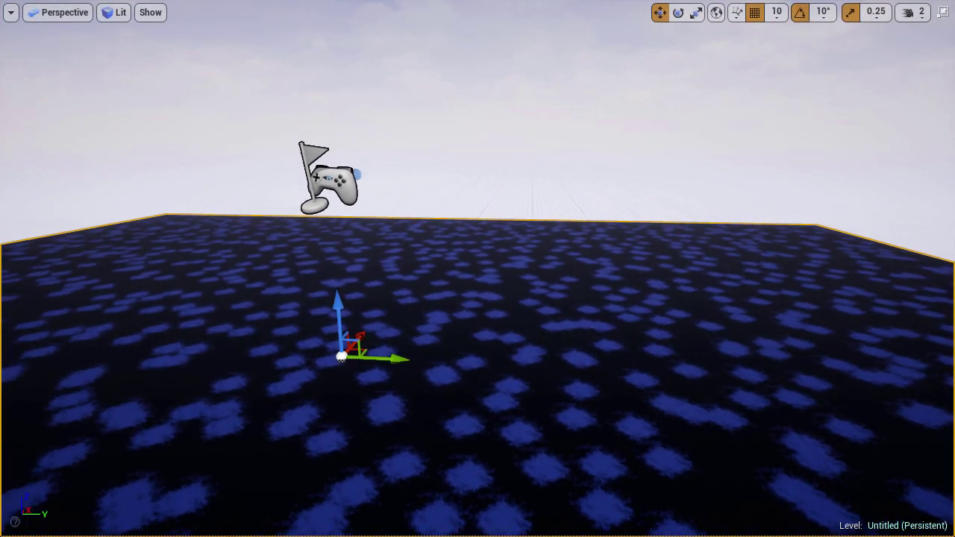
Step: Open the M_TextureSplat material for editing and bring its final output node into view
middle_drag(478, 269, 459, 284)
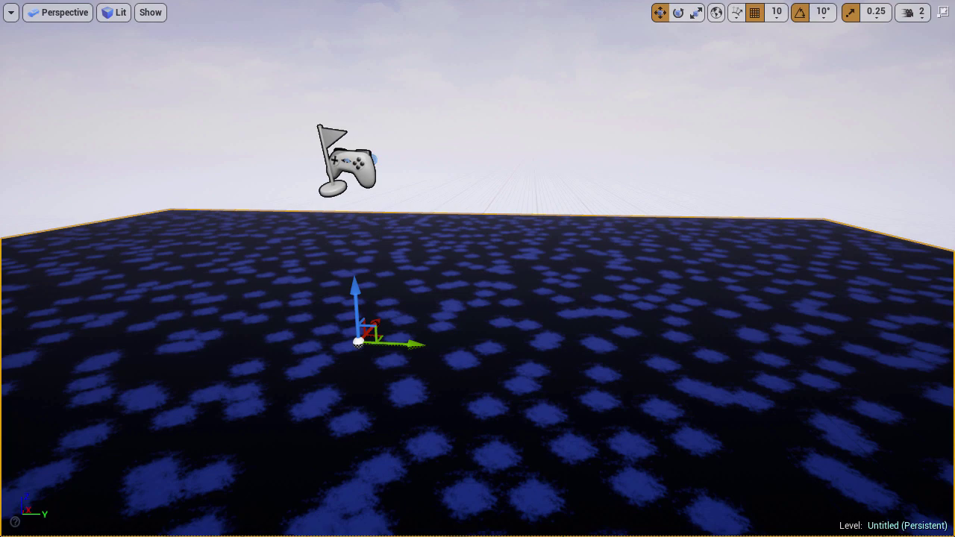
key(F11)
double_click(142, 467)
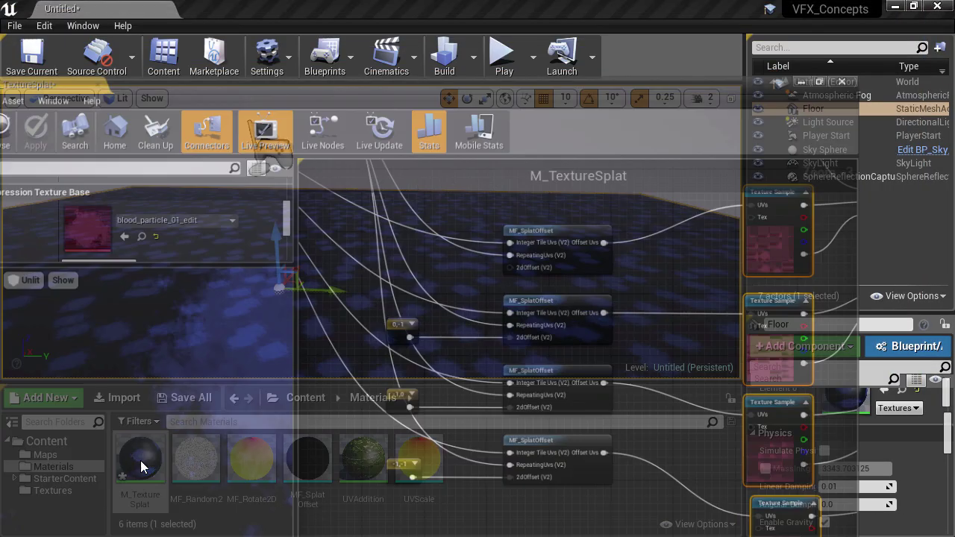
scroll(755, 365, down, 2)
right_drag(755, 365, 237, 387)
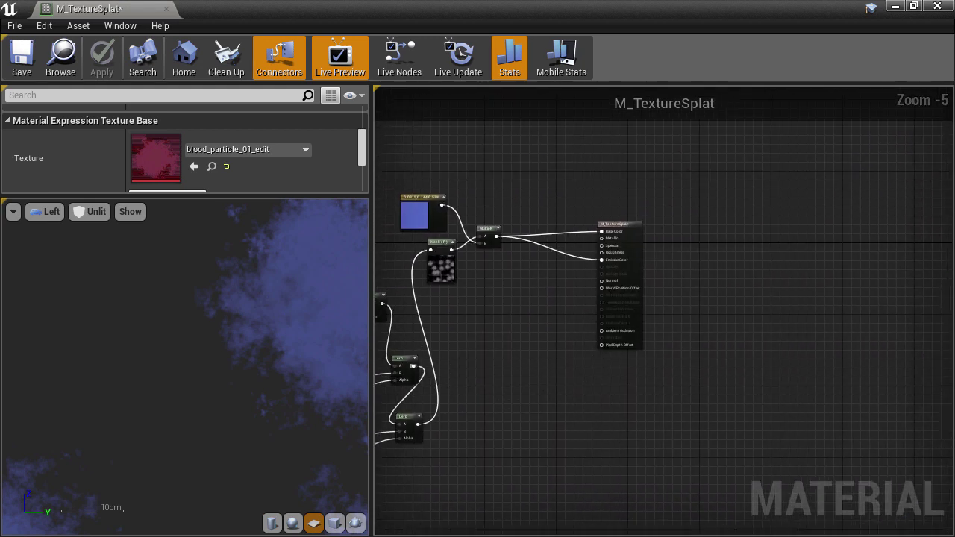
Step: Add a Texture Sample node in the empty graph area below the Multiply node
scroll(560, 335, up, 4)
click(571, 303)
right_drag(571, 303, 590, 367)
right_click(590, 367)
text(te)
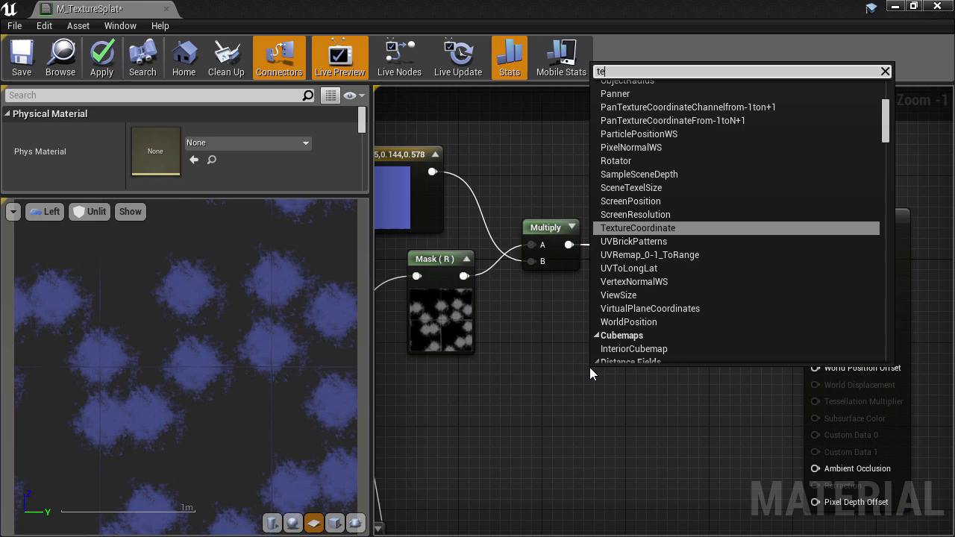
text(xt)
click(635, 228)
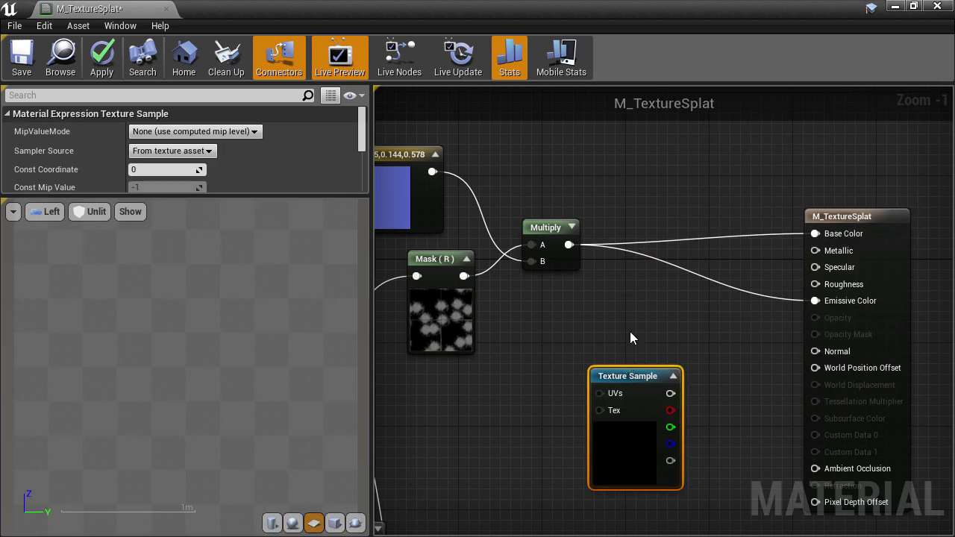
right_drag(630, 338, 613, 270)
drag(607, 382, 590, 351)
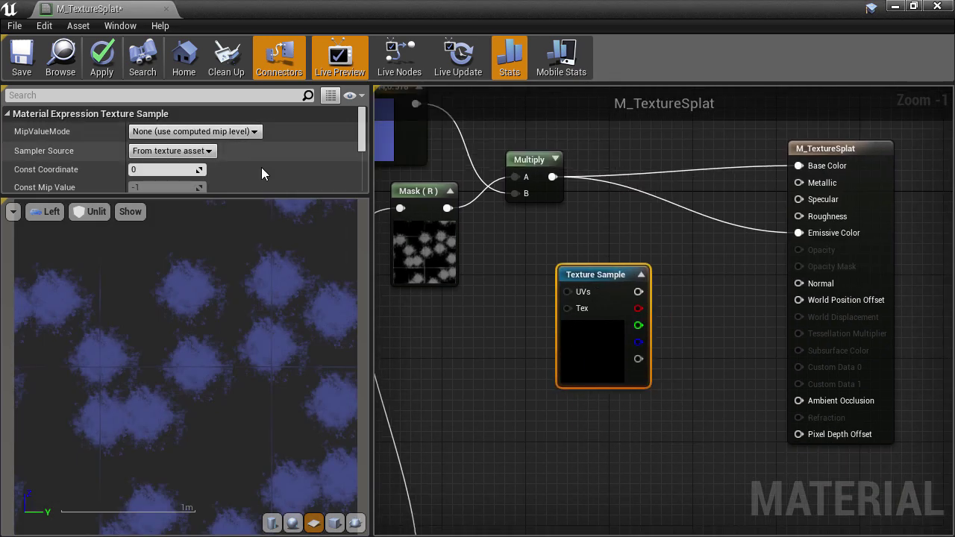
Step: Assign the T_CobbleStone_Rough_D texture to the new Texture Sample node and shift the node slightly
scroll(261, 174, down, 3)
click(232, 149)
text(c)
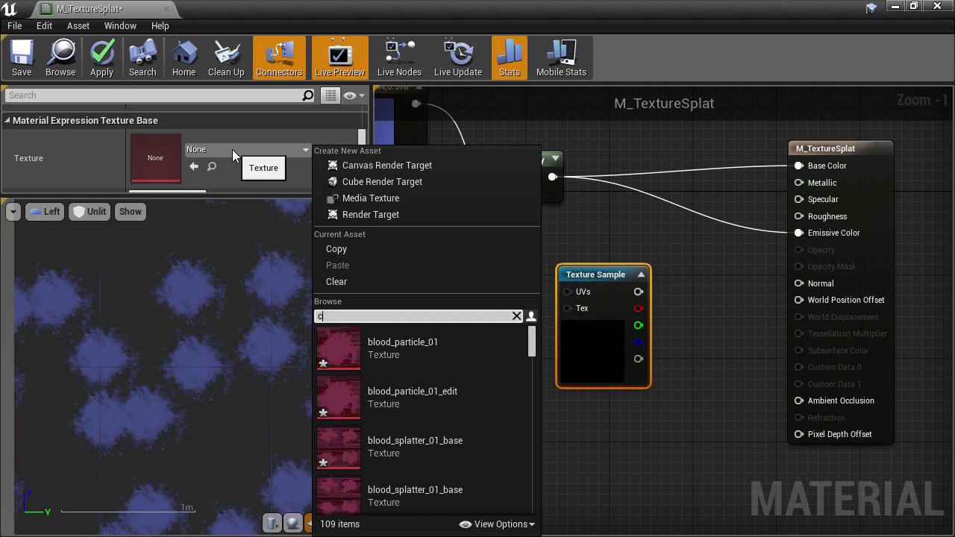
text(obbl)
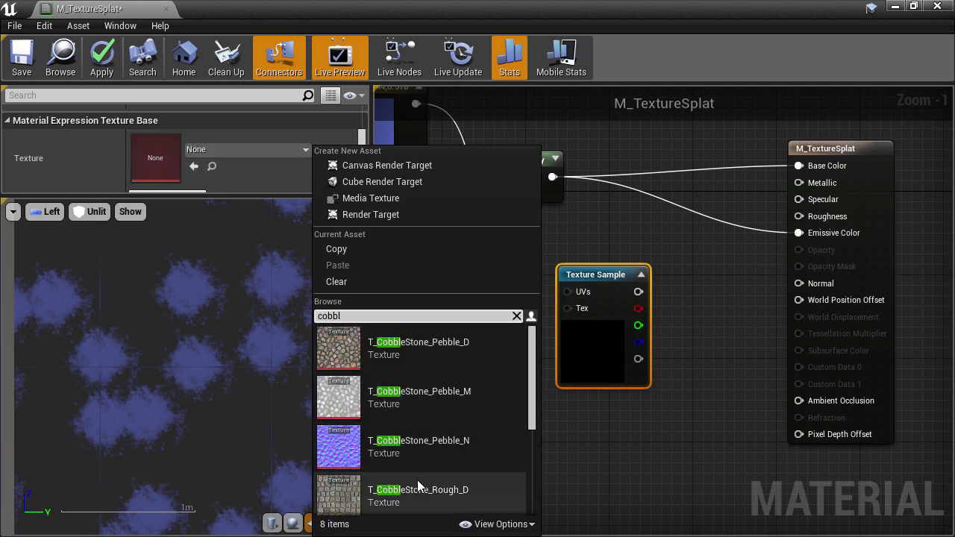
click(420, 495)
right_drag(569, 450, 489, 373)
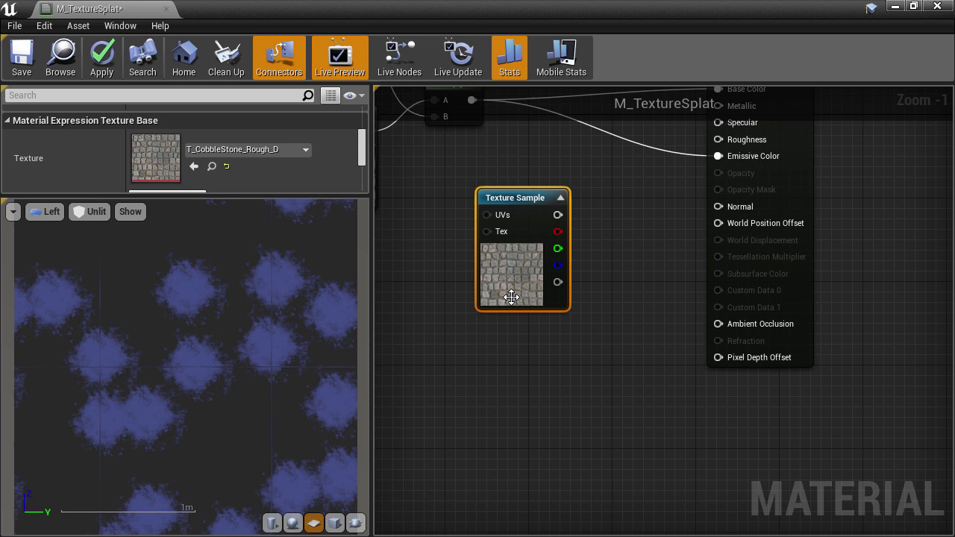
drag(511, 297, 505, 307)
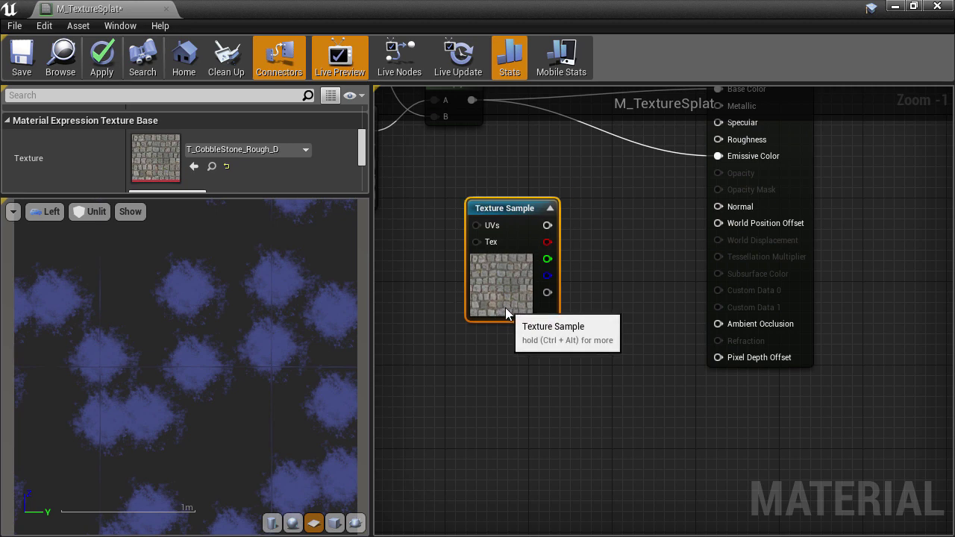
Step: Duplicate the cobblestone Texture Sample below the original and assign T_CobbleStone_Rough_N to the copy
key(ctrl+w)
drag(515, 371, 474, 402)
click(267, 148)
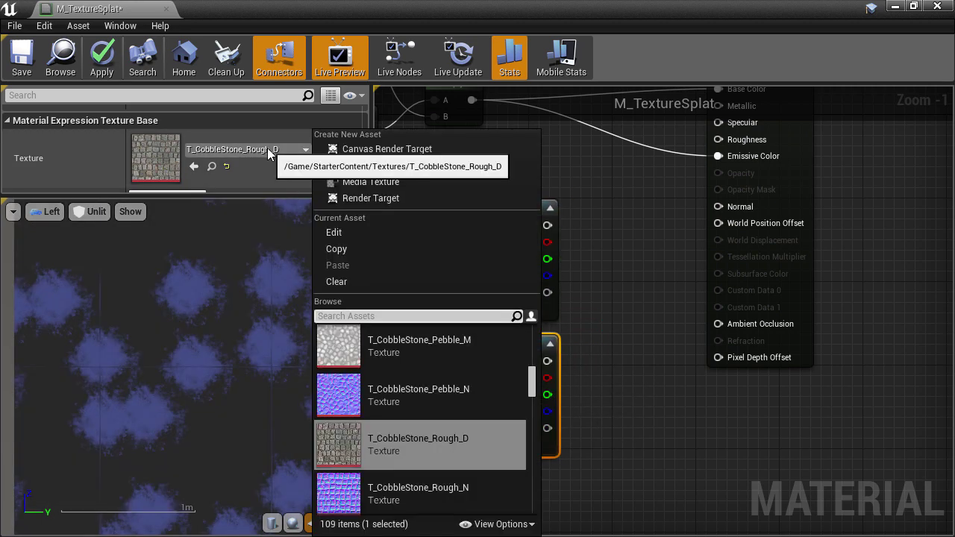
text(cobbl)
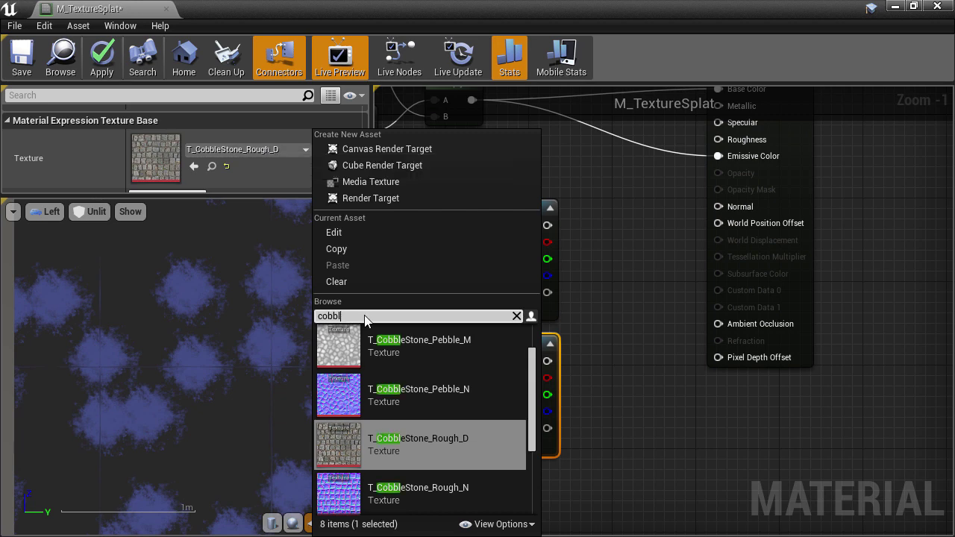
click(424, 488)
Step: Remove the Emissive Color link, then wire the cobblestone colour sample to Base Color and the normal map sample to Normal
right_drag(624, 287, 626, 397)
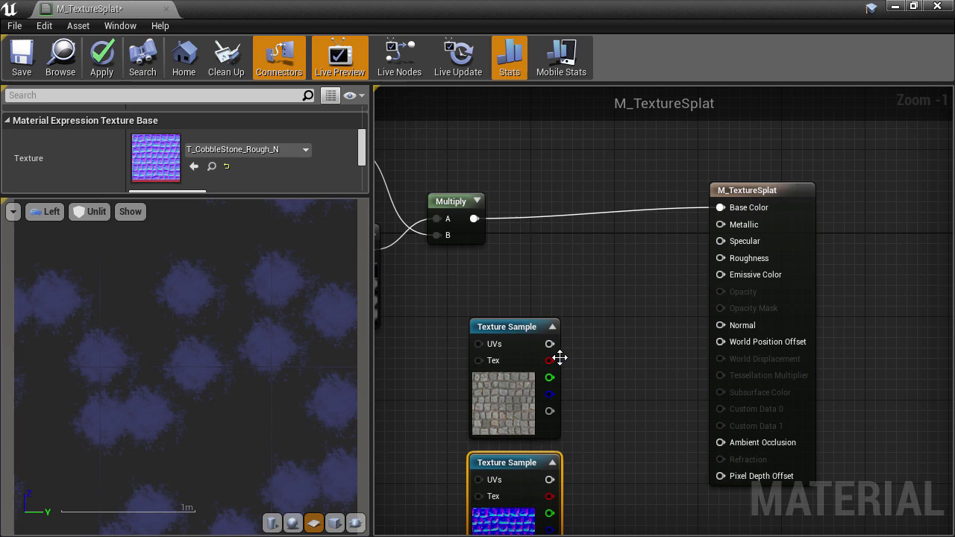
drag(550, 344, 721, 208)
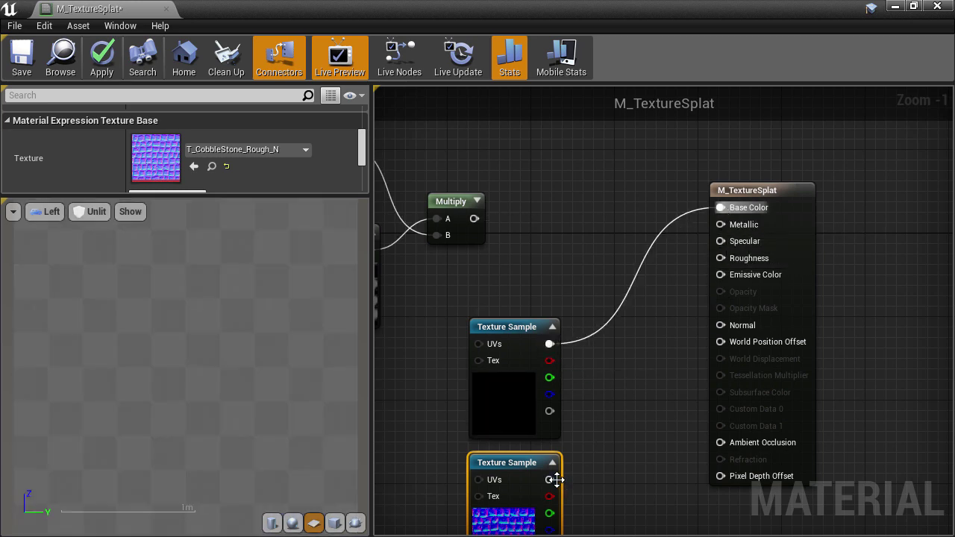
drag(556, 480, 736, 328)
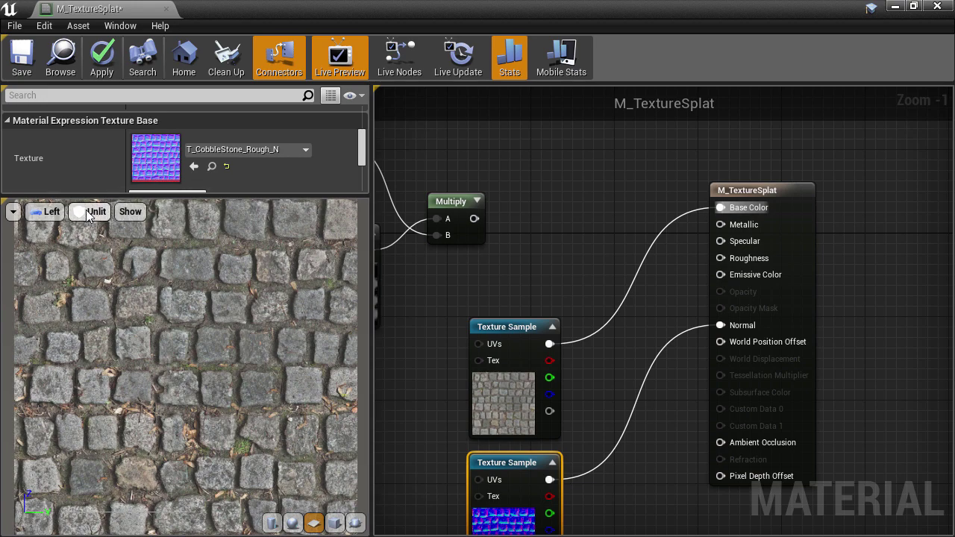
Step: Switch the material preview to Perspective with Lit shading and rotate it to view the cobblestone plane
click(45, 212)
click(55, 232)
click(117, 211)
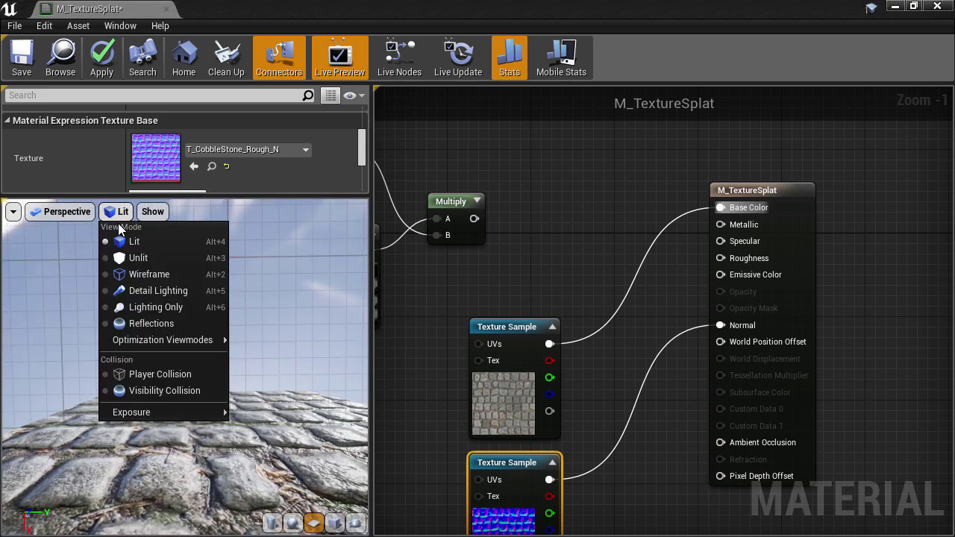
click(133, 242)
drag(193, 307, 237, 317)
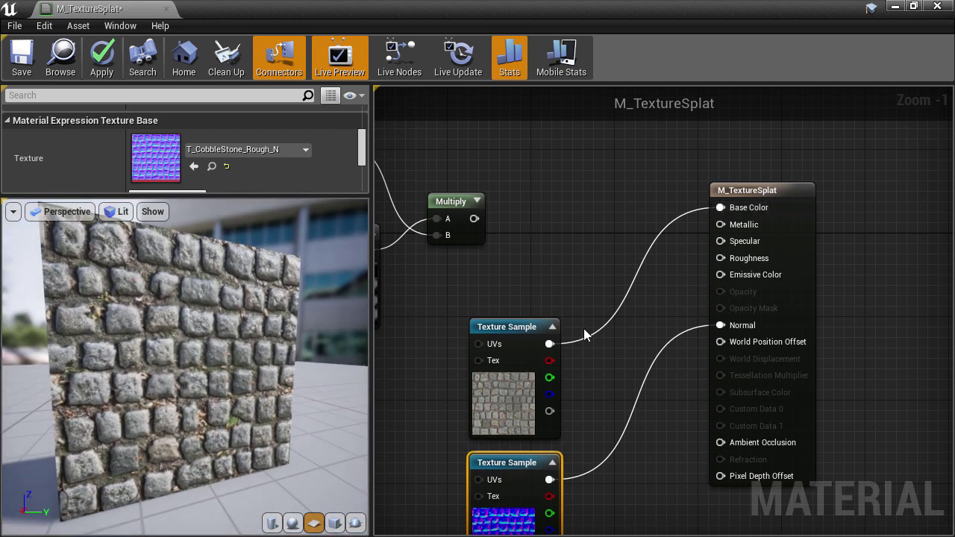
Step: Stack the two cobblestone Texture Sample nodes between the Multiply node and the material output
drag(495, 389, 536, 250)
drag(515, 505, 553, 379)
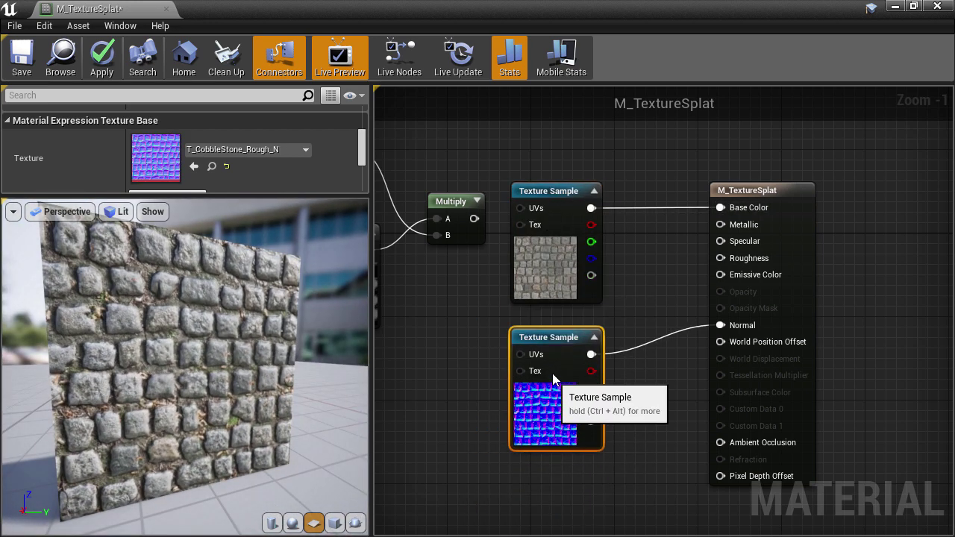
right_drag(553, 379, 570, 293)
click(793, 230)
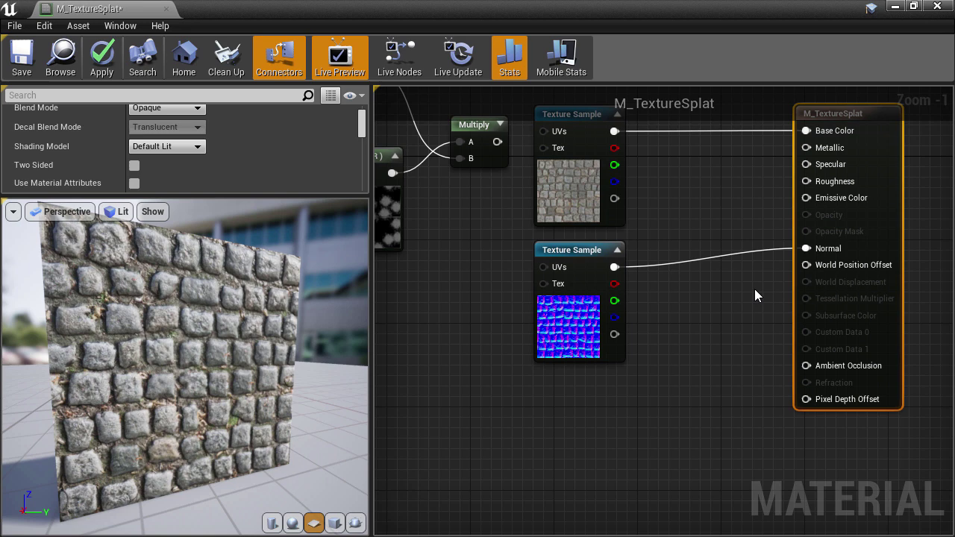
Step: Delete the blue colour constant and the Multiply node that combined it with the mask
right_drag(756, 290, 905, 356)
right_drag(647, 248, 621, 348)
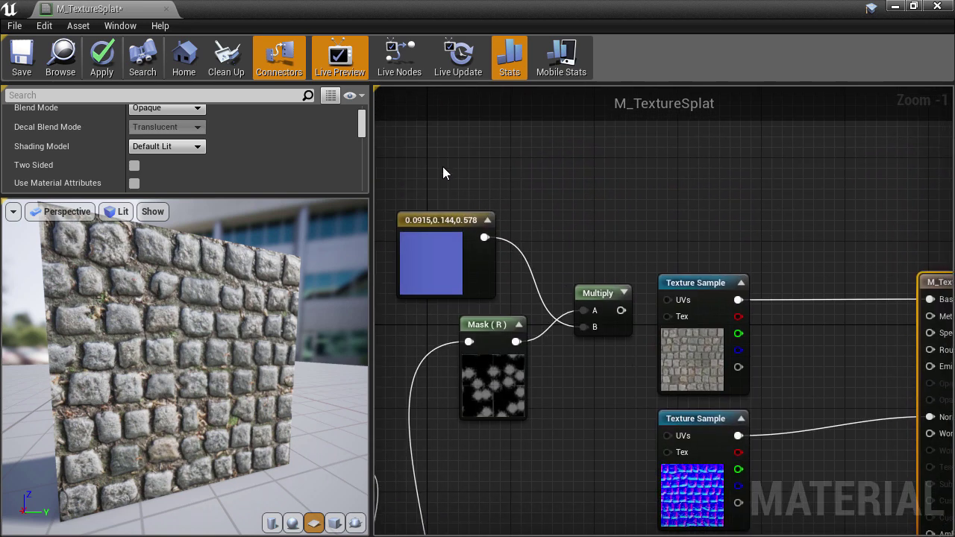
drag(443, 173, 593, 305)
key(Delete)
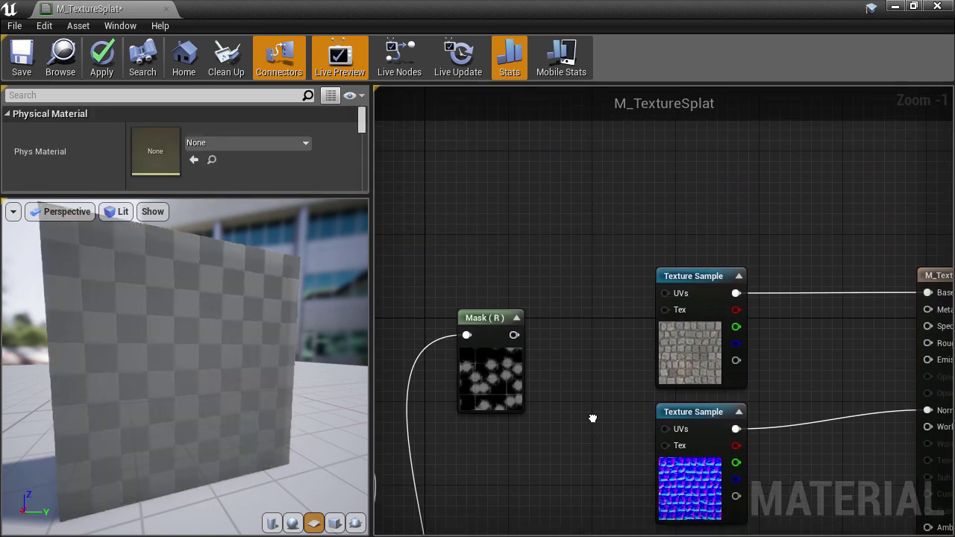
Step: Move the Mask (R) node down below the level of the normal map Texture Sample
right_drag(593, 419, 550, 254)
drag(450, 216, 536, 477)
right_drag(630, 447, 562, 349)
Step: Preview the Mask (R) node on the plane to examine its splat pattern, then stop previewing it
right_click(492, 341)
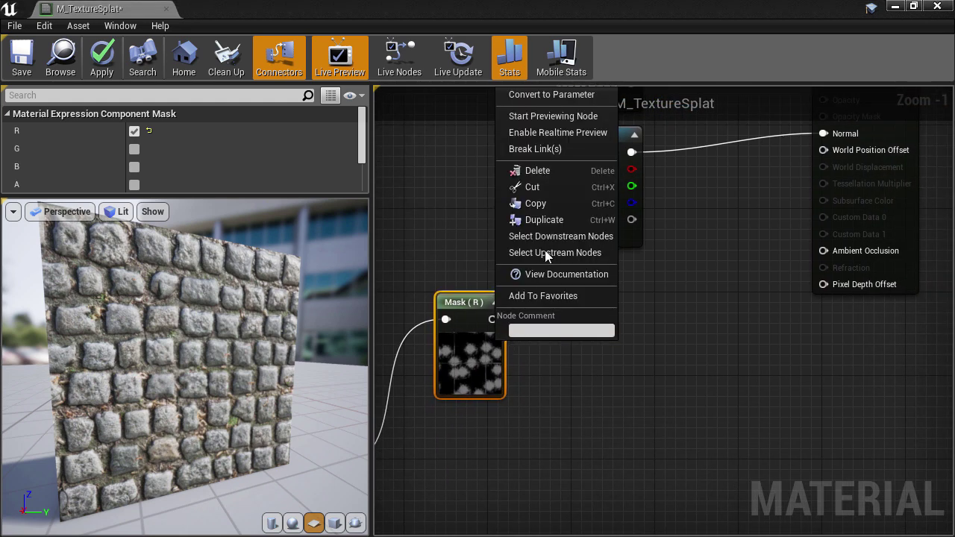
click(551, 116)
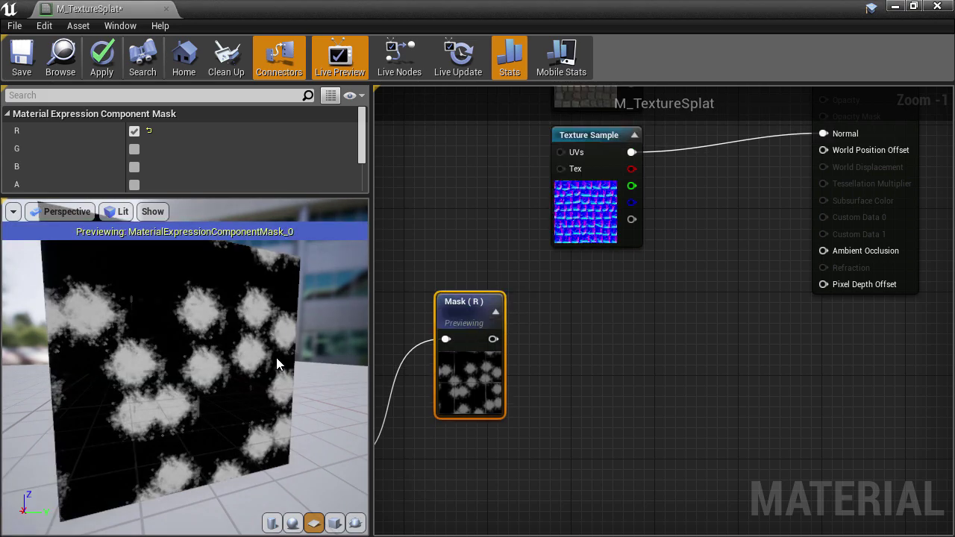
drag(217, 359, 216, 388)
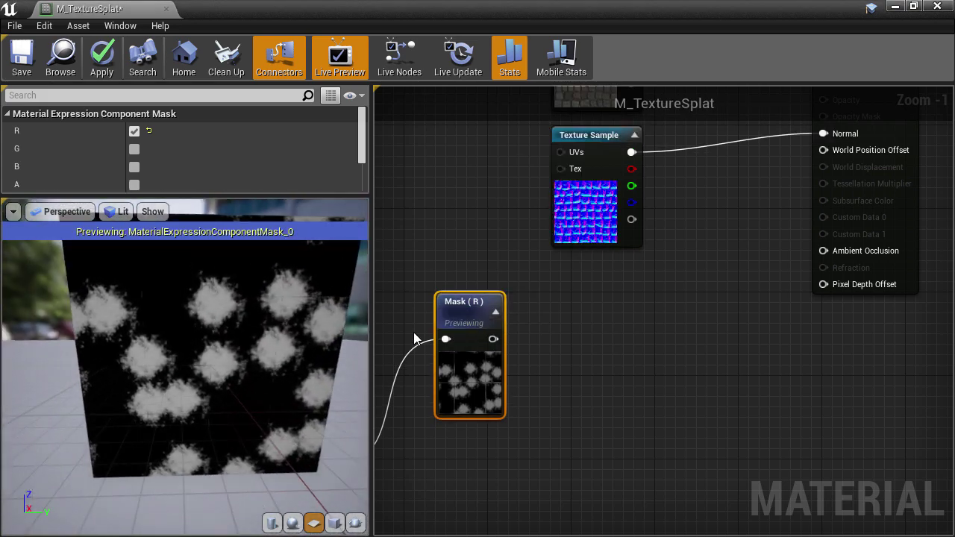
right_click(454, 360)
click(481, 129)
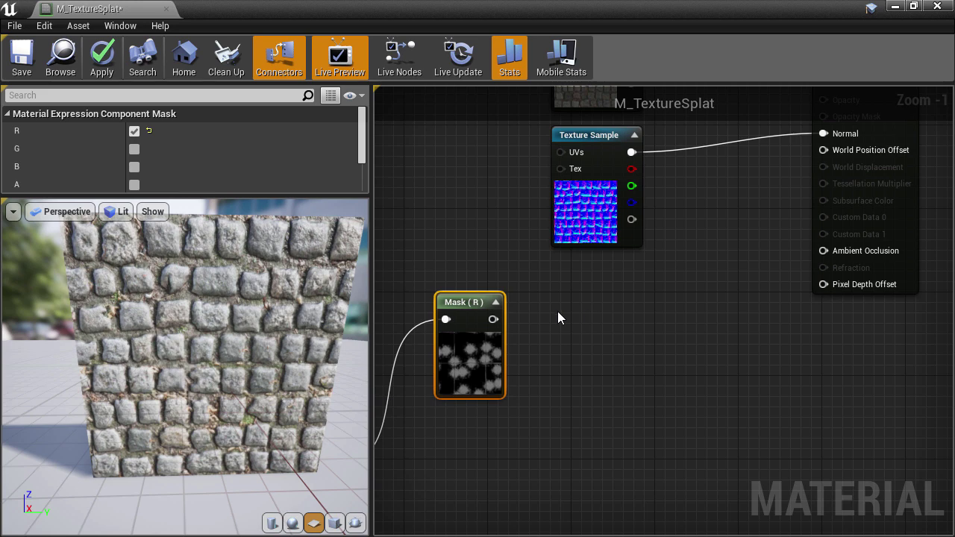
Step: Add a Multiply node beside Mask (R) and connect the mask output to its A input
click(587, 315)
drag(493, 319, 601, 340)
drag(606, 323, 601, 303)
Step: Set the Multiply node's Const B to 8, expand its preview and place it right beside Mask (R)
click(169, 150)
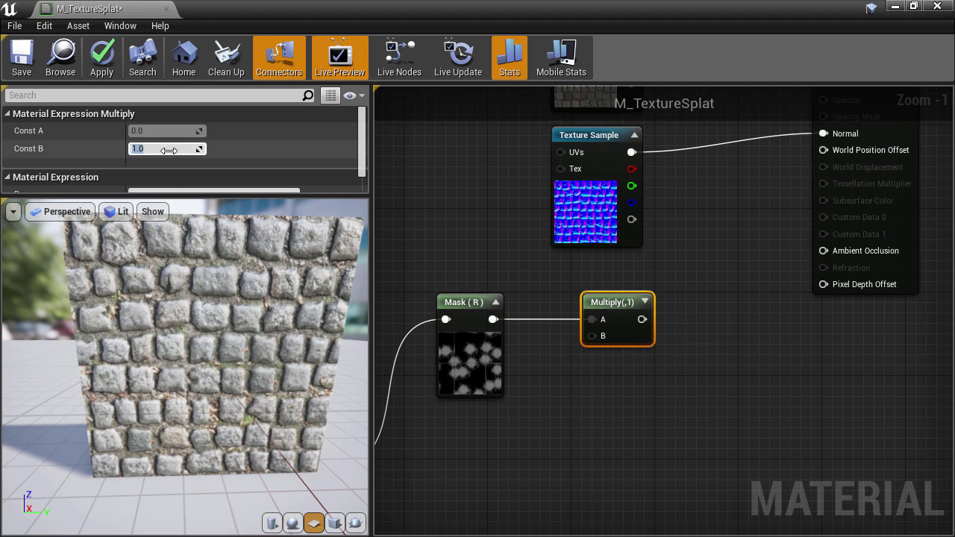
text(8)
key(Return)
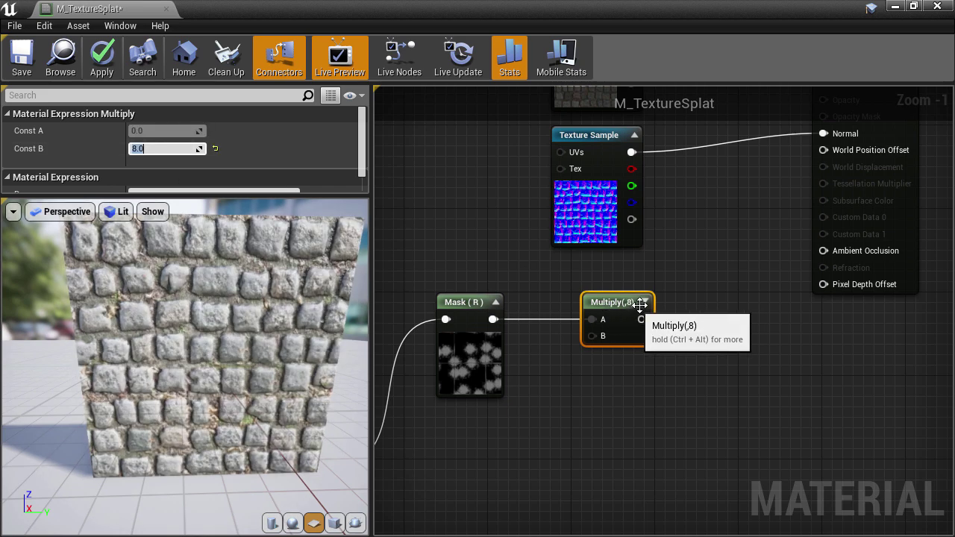
click(645, 302)
drag(633, 305, 570, 305)
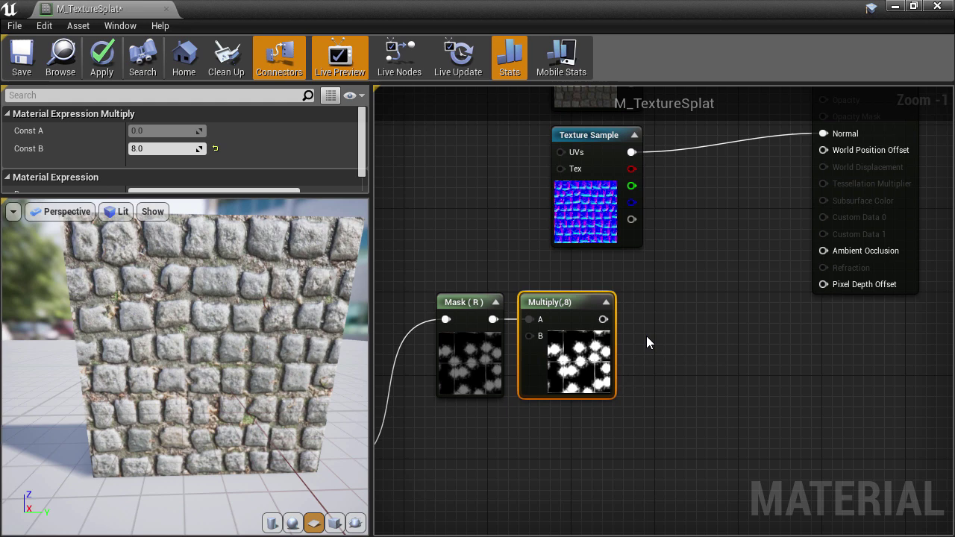
Step: Add a Clamp node after the Multiply node and feed the Multiply output into it
right_click(647, 337)
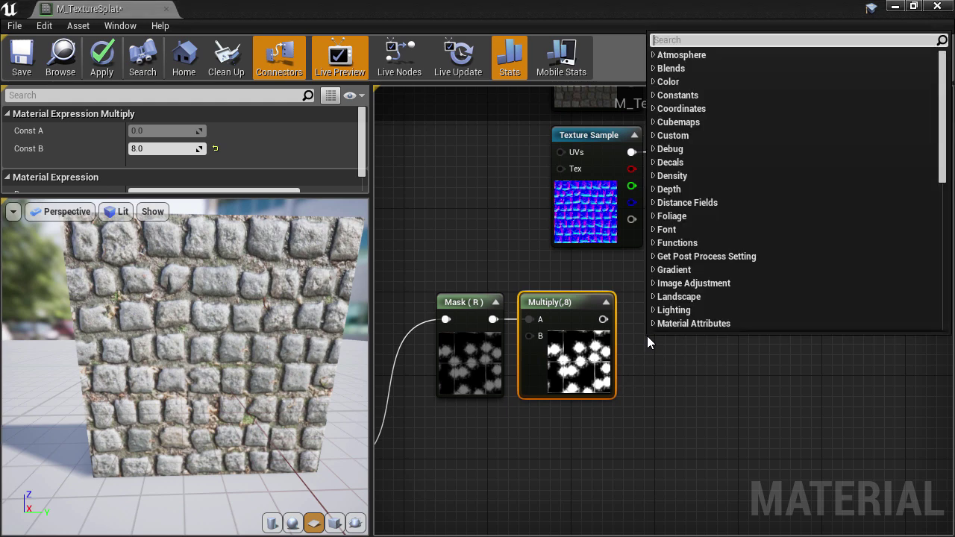
text(clamp)
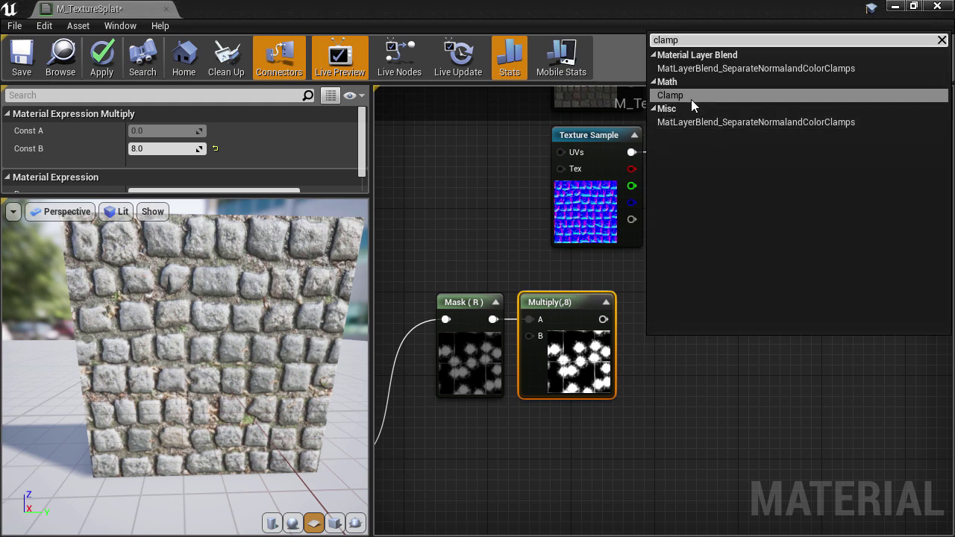
click(687, 96)
drag(612, 327, 655, 363)
Step: Move the Mask, Multiply and Clamp nodes together below the last Lerp, and tuck Clamp closer to Multiply
scroll(663, 359, down, 3)
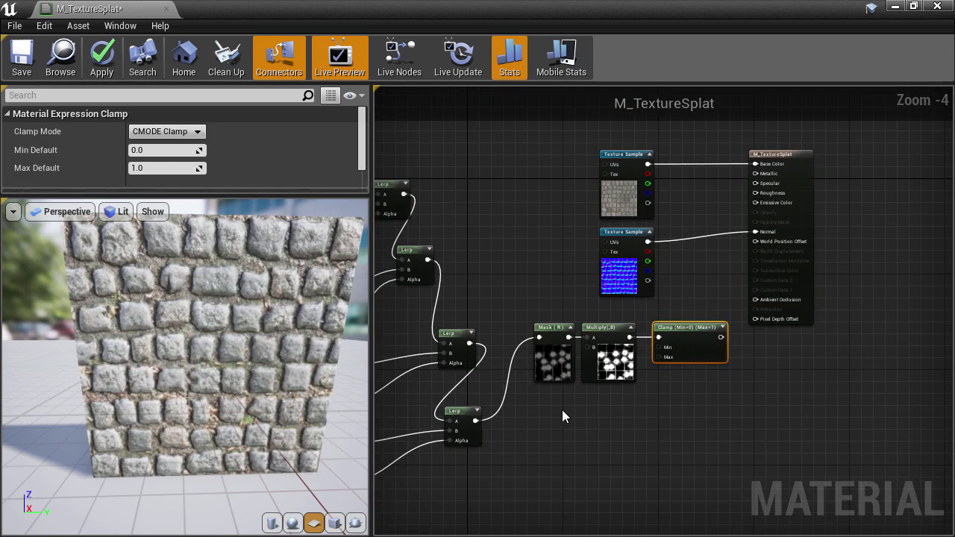
drag(562, 410, 681, 477)
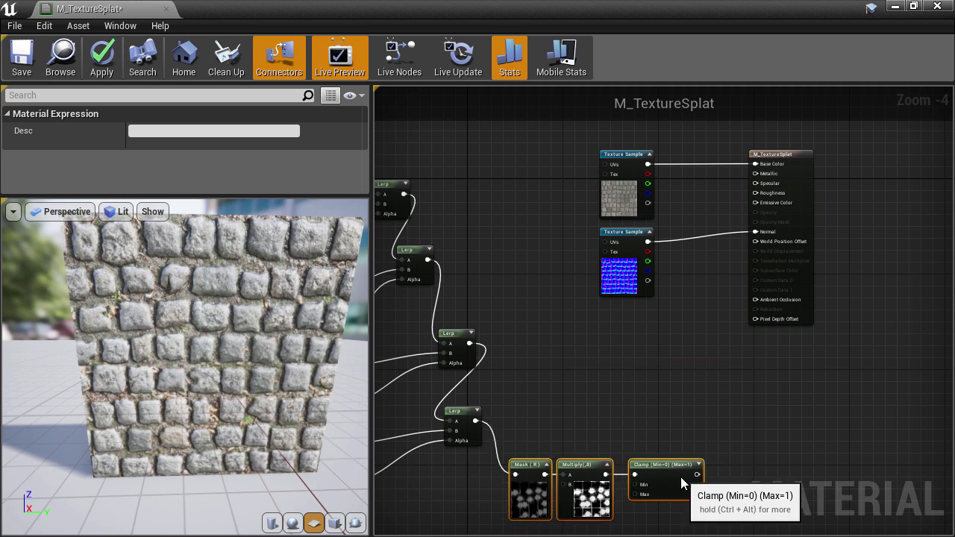
click(683, 430)
click(665, 467)
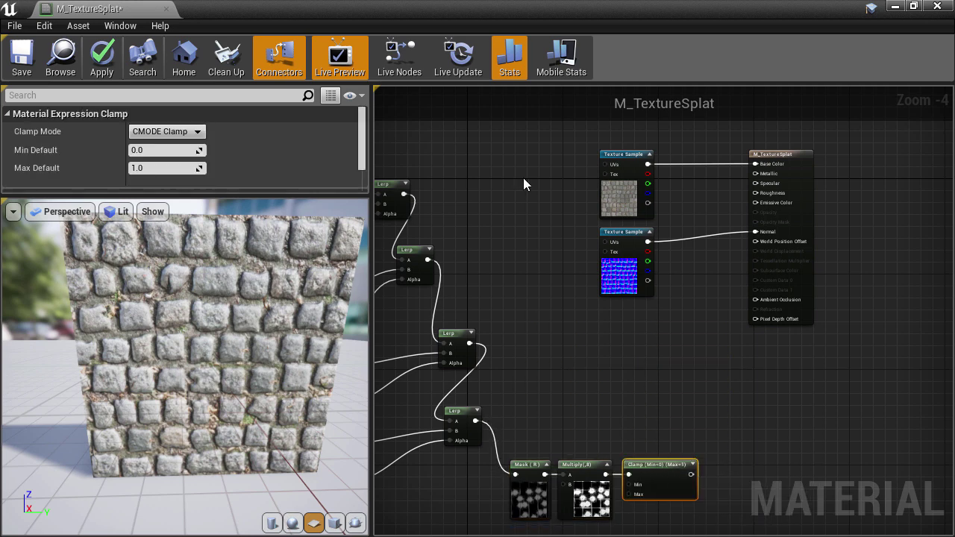
Step: Move both cobblestone Texture Samples and the material output node farther right to make room in the graph
drag(523, 178, 791, 293)
drag(787, 212, 865, 212)
right_drag(796, 364, 590, 467)
scroll(630, 382, up, 4)
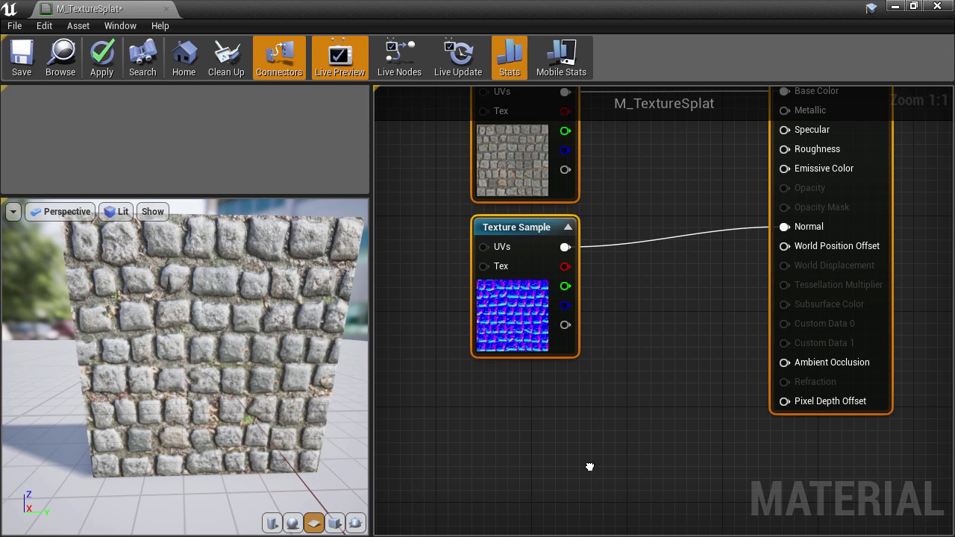
right_drag(590, 468, 590, 415)
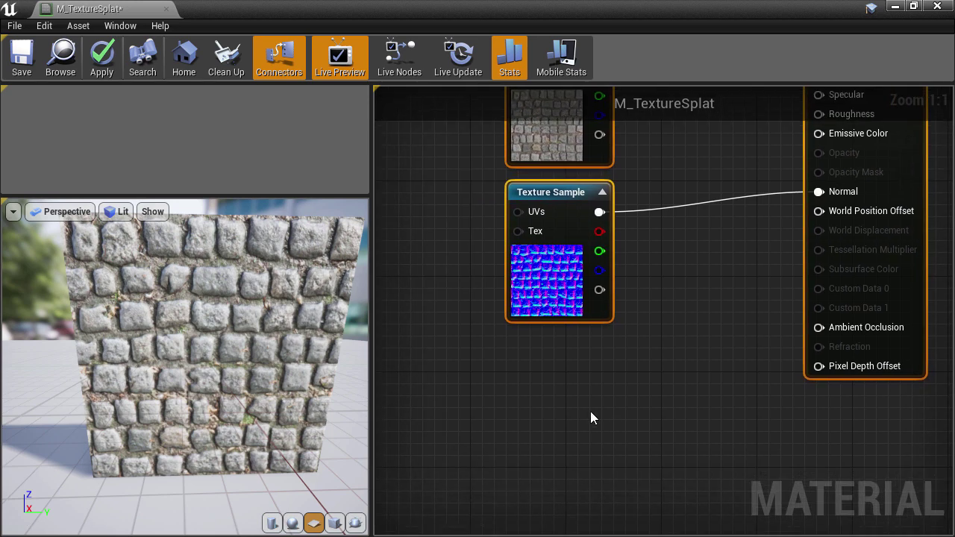
Step: Add a Constant3Vector node and position it directly below the normal map Texture Sample
click(575, 420)
key(3)
click(561, 392)
drag(592, 446, 545, 389)
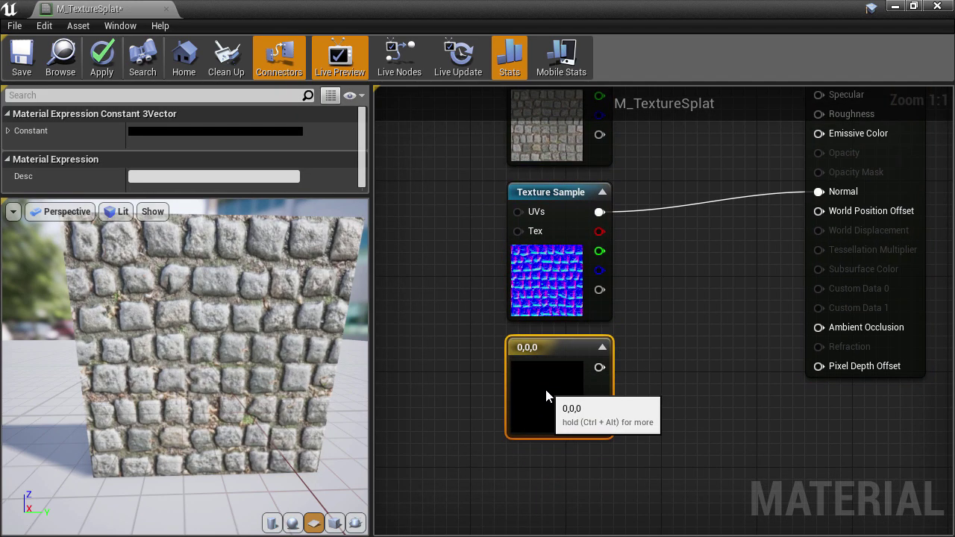
Step: Set the Constant3Vector's blue channel to 1, leaving a 0,0,1 flat normal colour
click(146, 130)
click(198, 415)
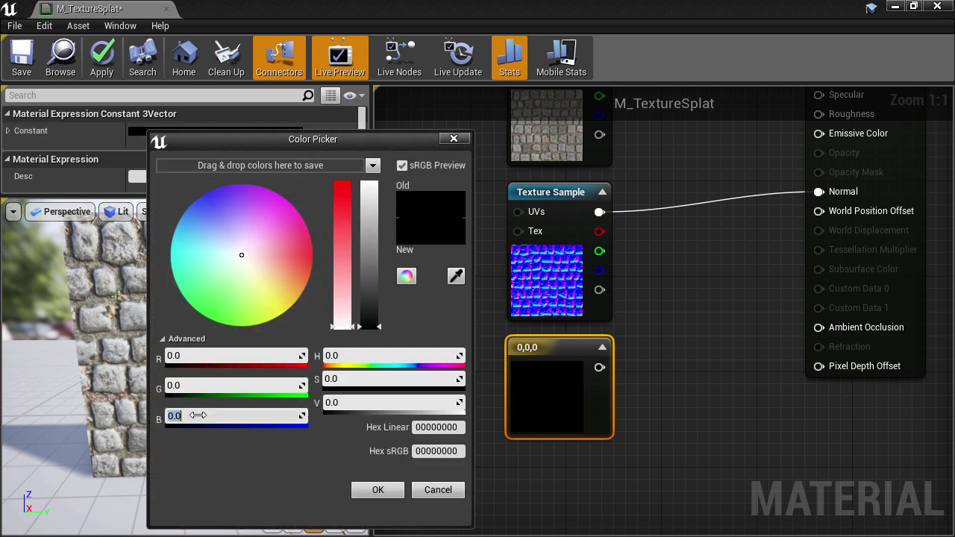
text(1)
key(Return)
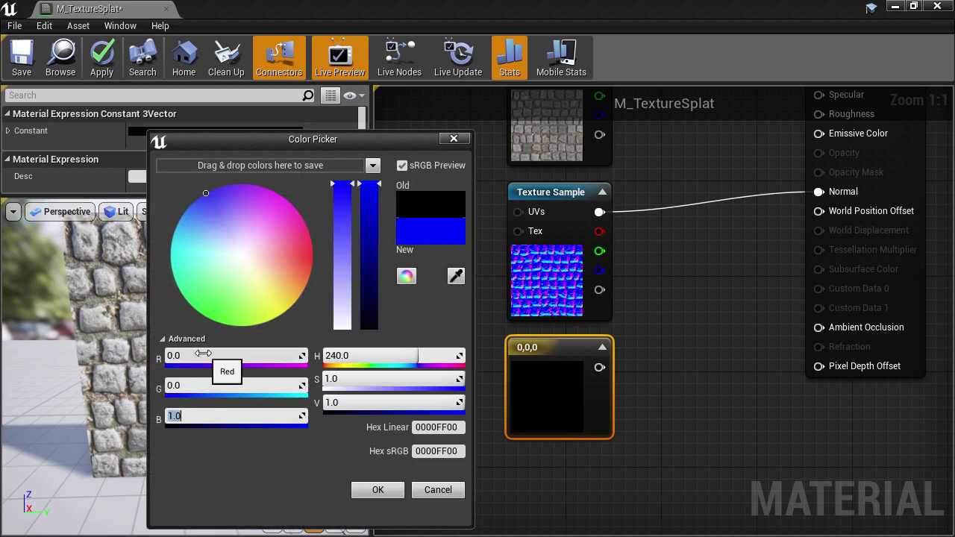
click(387, 491)
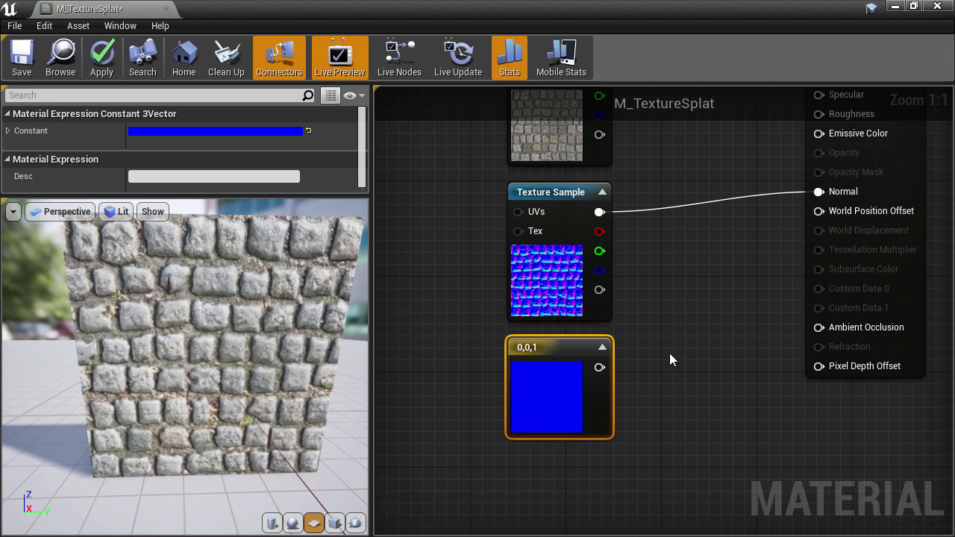
Step: Add a Lerp node with the normal map Texture Sample in A, the 0,0,1 constant in B and the Clamp output in Alpha
key(l)
click(676, 326)
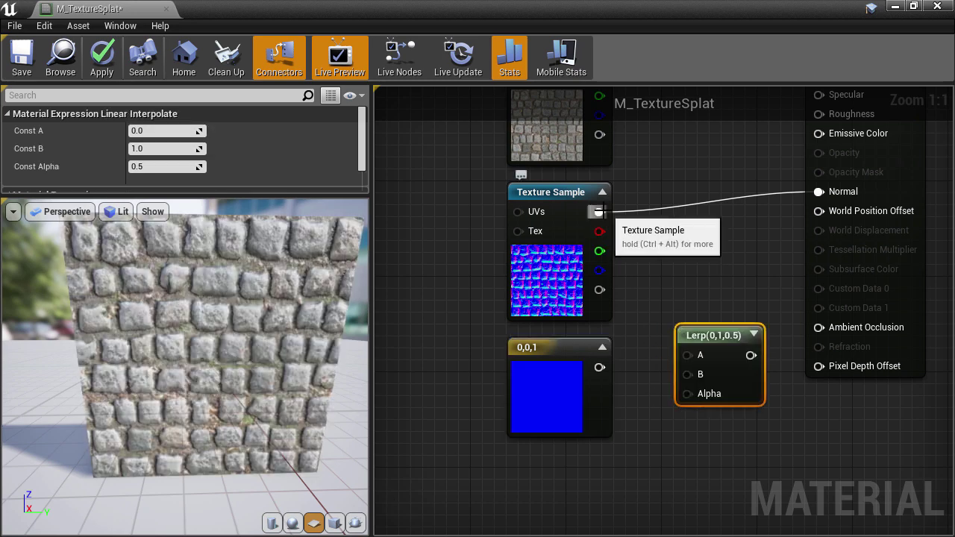
drag(599, 212, 687, 355)
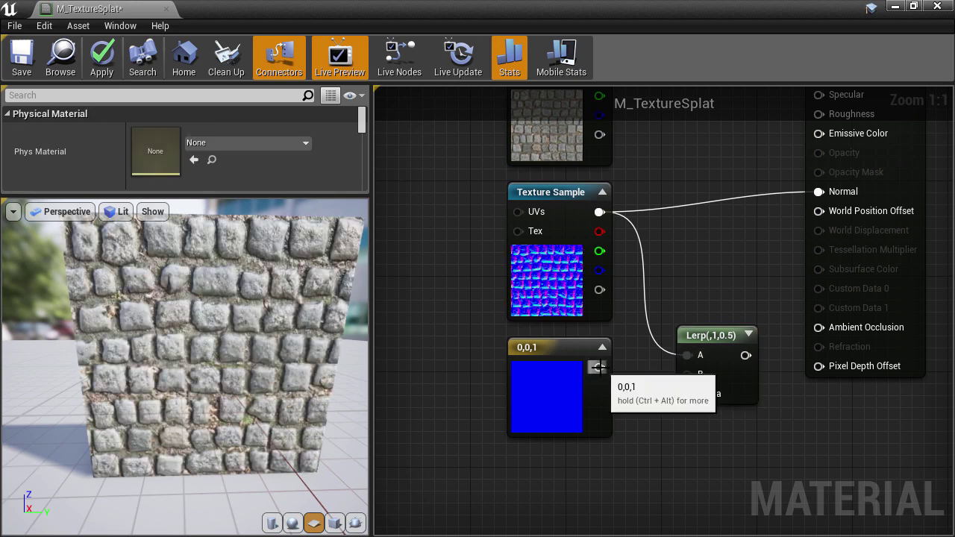
drag(599, 367, 688, 376)
scroll(688, 376, down, 2)
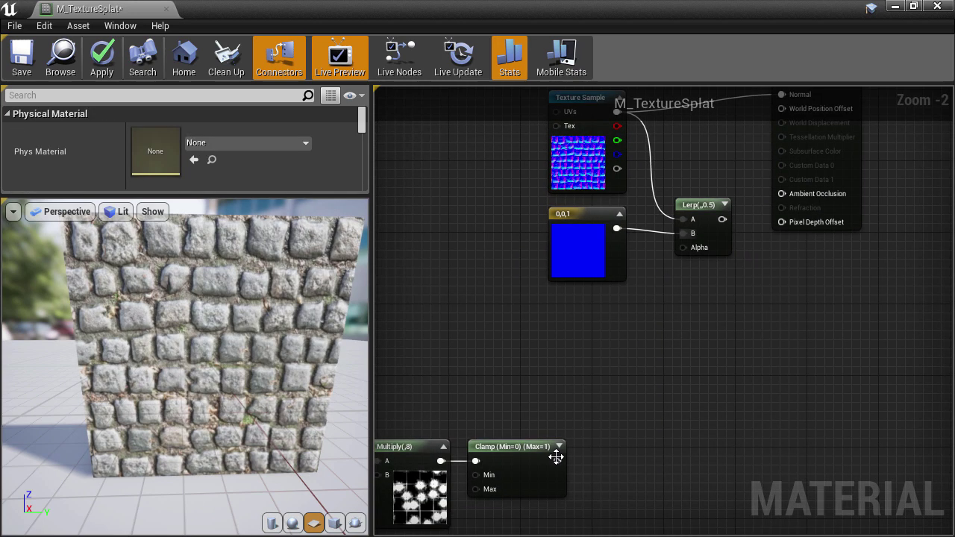
drag(557, 461, 685, 248)
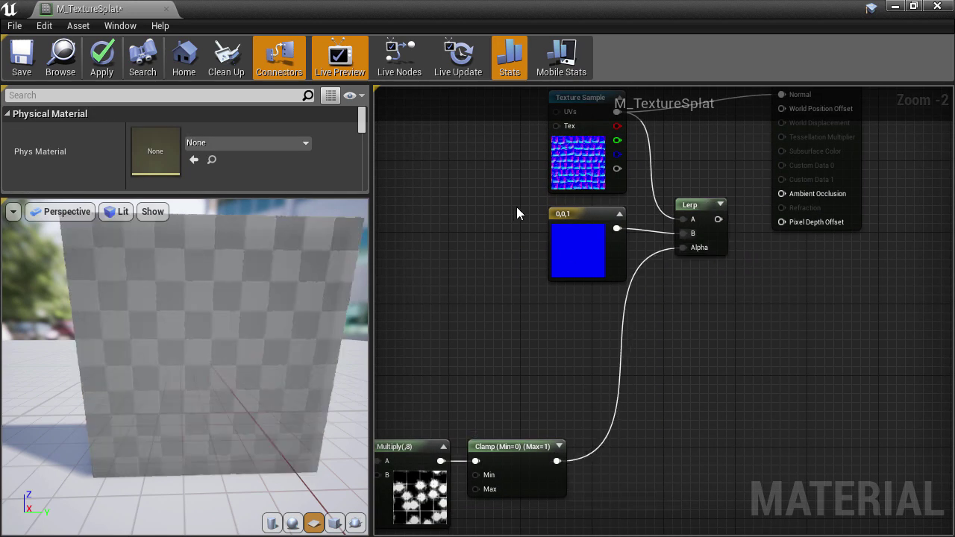
Step: Move the normal map sample, 0,0,1 constant and Lerp farther left, and connect the Lerp output to Normal
drag(512, 161, 582, 248)
drag(582, 248, 507, 258)
right_drag(583, 279, 486, 436)
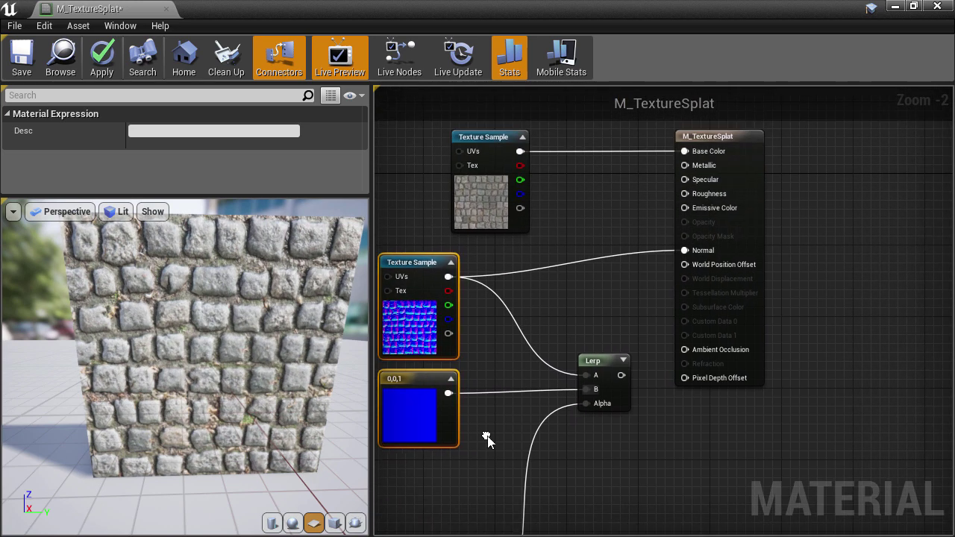
drag(601, 362, 686, 252)
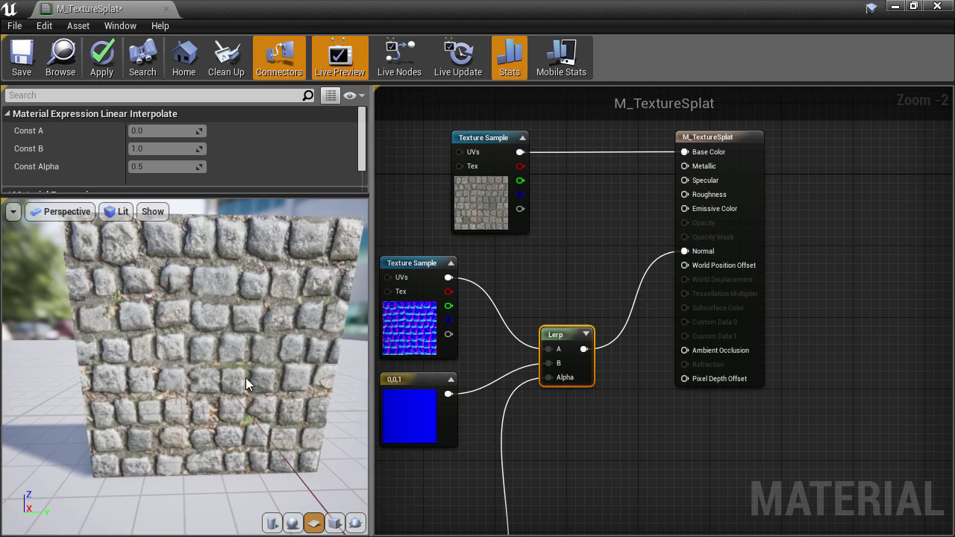
drag(246, 377, 239, 406)
Step: Move the material output node right and add a Multiply node fed in A by the cobblestone base colour sample
drag(700, 342, 816, 295)
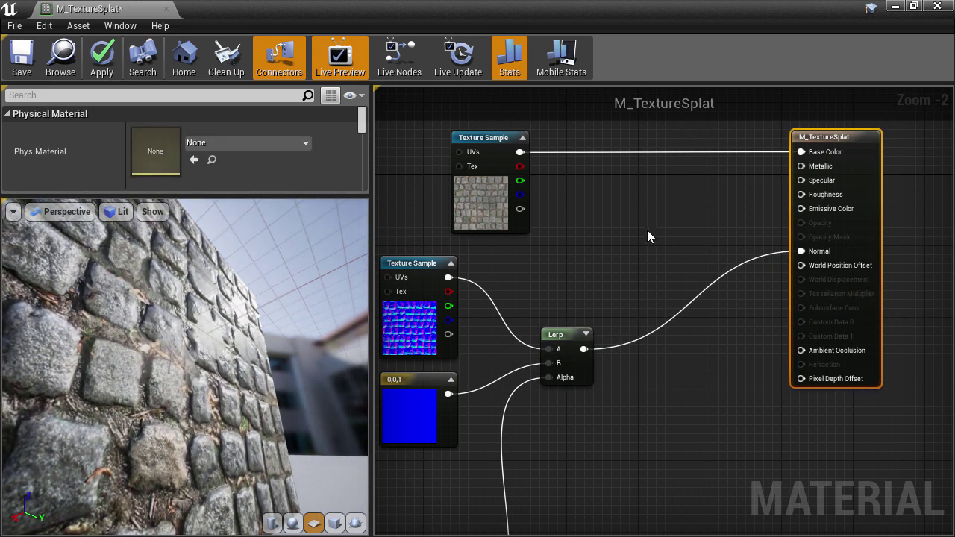
click(585, 178)
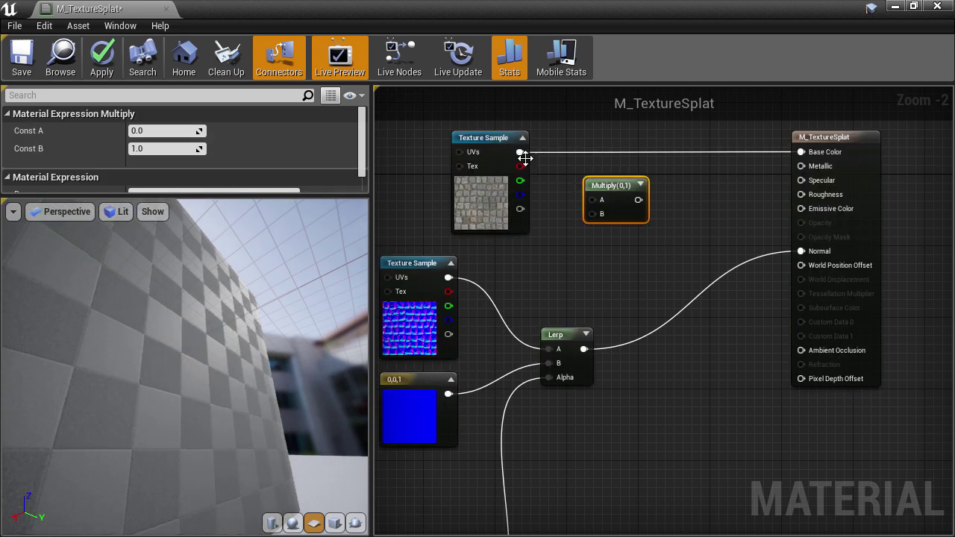
drag(520, 151, 595, 208)
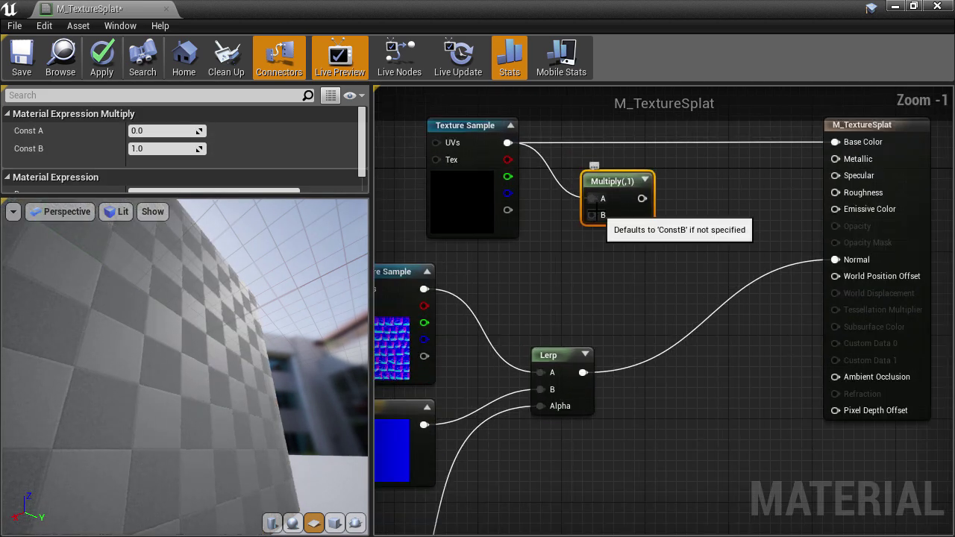
drag(614, 184, 593, 190)
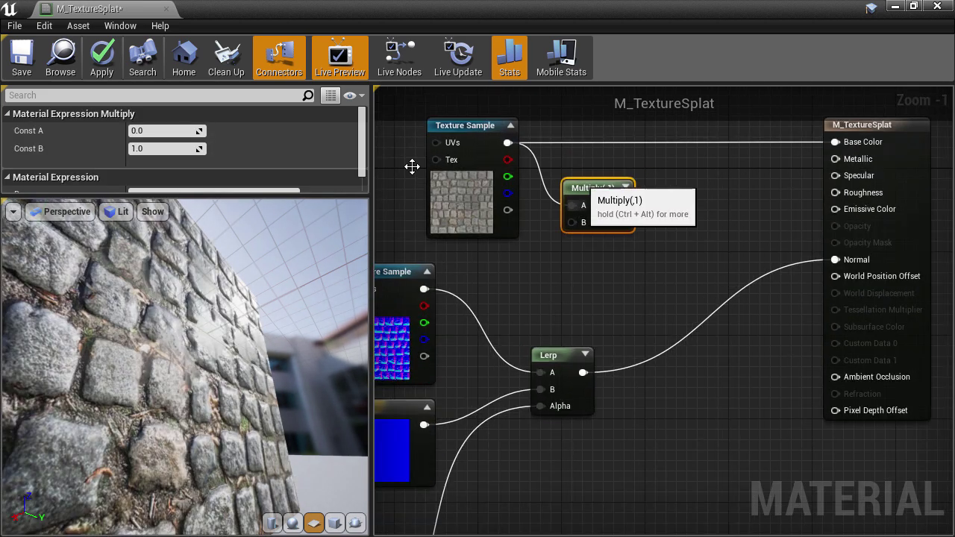
Step: Set the new Multiply node's Const B to 0.666
click(166, 151)
text(.666)
key(Return)
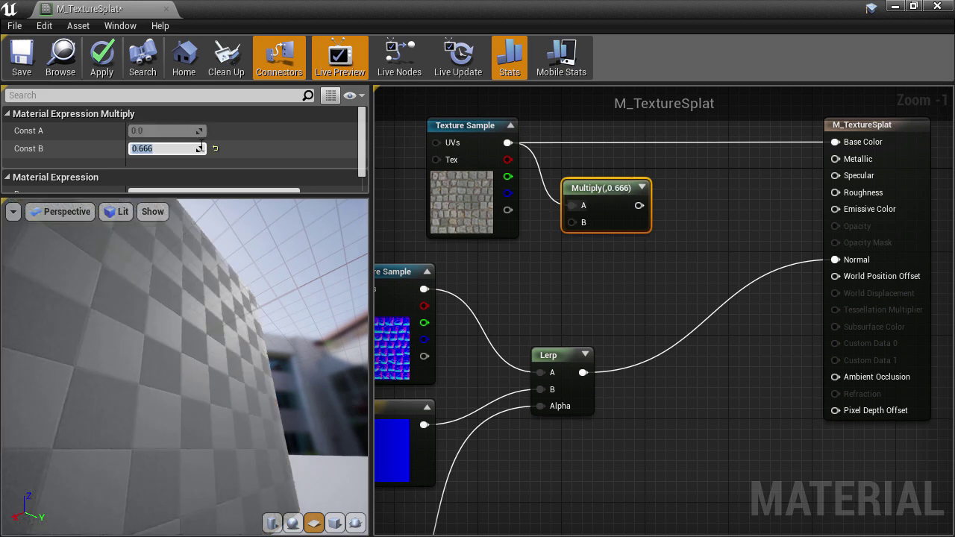
Step: Add a Lerp node with the base colour Texture Sample in A and the Multiply output in B
right_drag(668, 287, 639, 315)
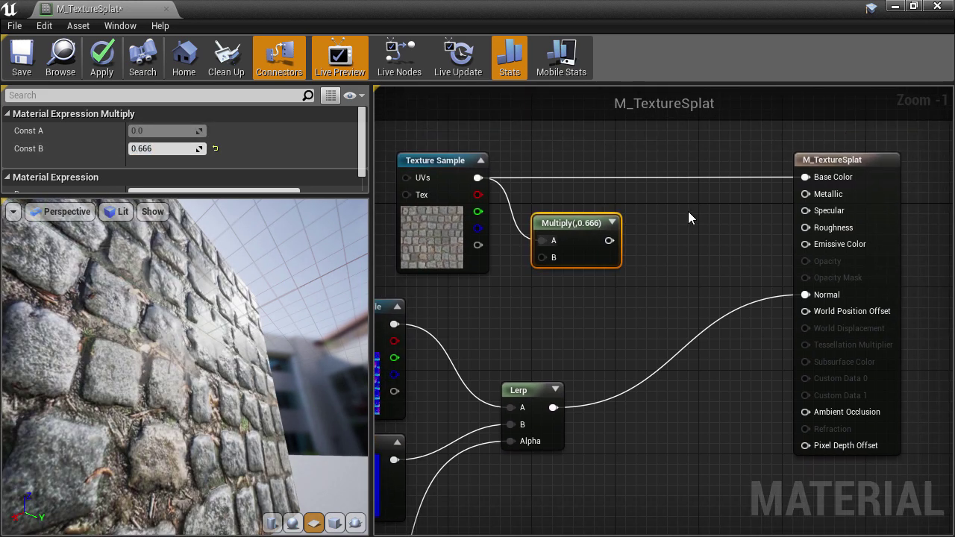
click(667, 205)
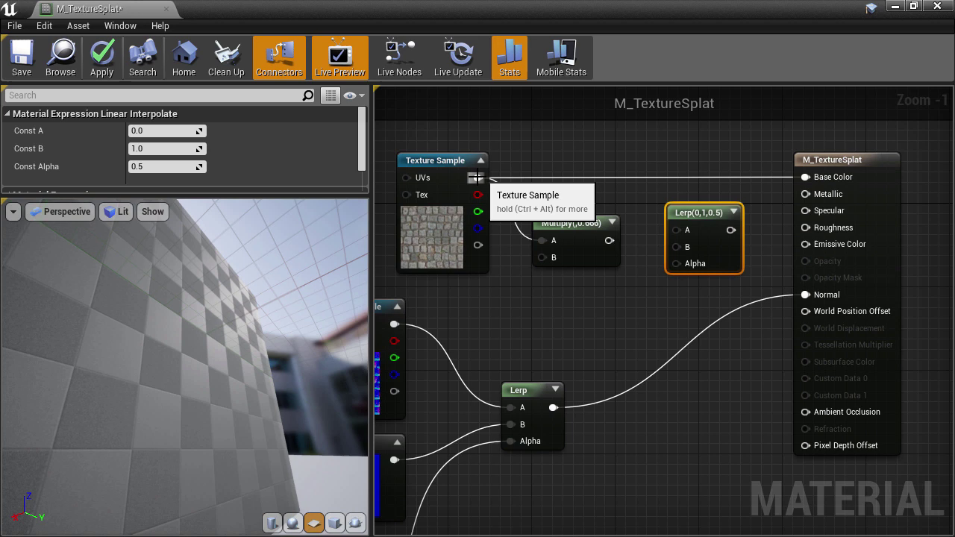
drag(476, 178, 681, 231)
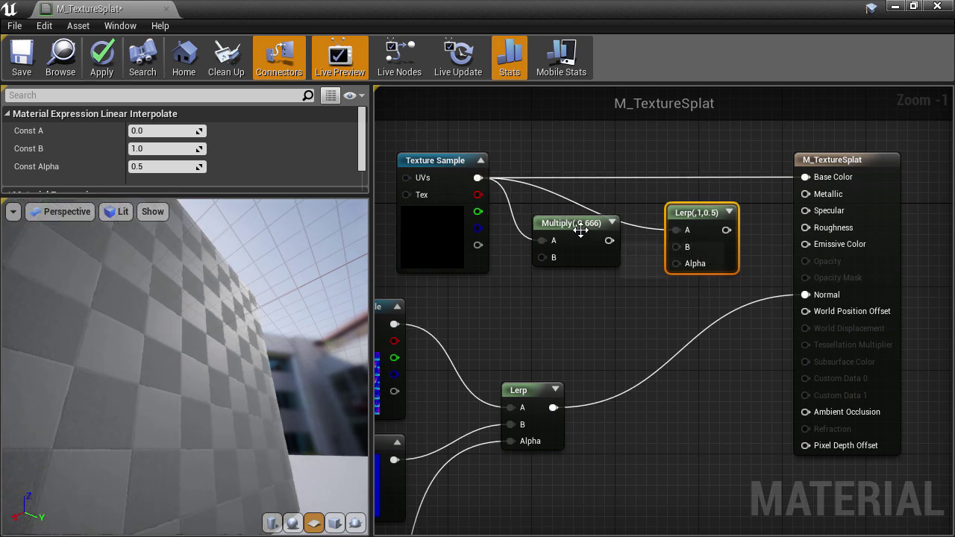
drag(573, 223, 679, 248)
Step: Feed the Clamp output into the new Lerp's Alpha and connect that Lerp's output to Base Color
right_drag(571, 351, 626, 380)
drag(556, 396, 827, 260)
drag(707, 268, 707, 237)
right_drag(707, 236, 517, 298)
drag(682, 287, 769, 235)
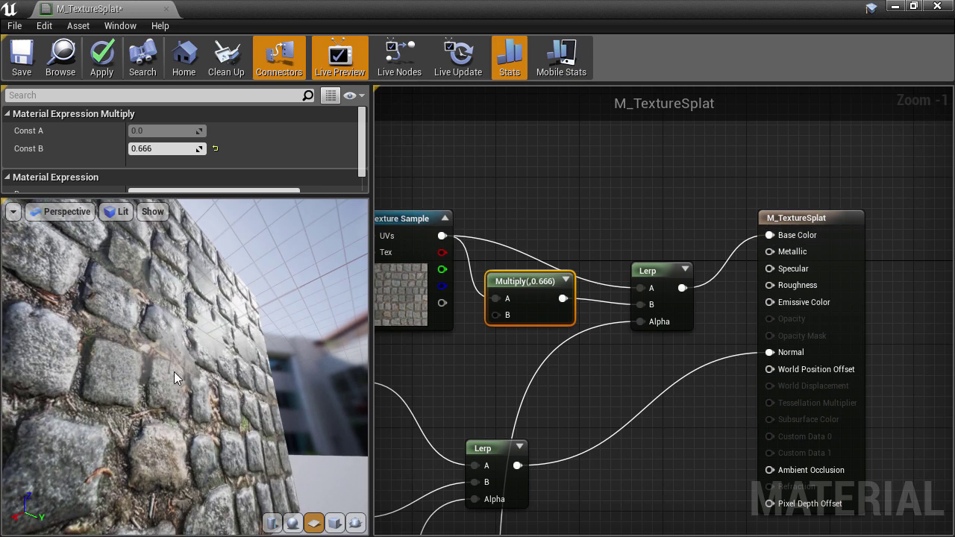
Step: Set the base colour Multiply node's Const B to 0.5 and check the darkening on the preview plane
drag(174, 372, 258, 373)
drag(186, 336, 182, 328)
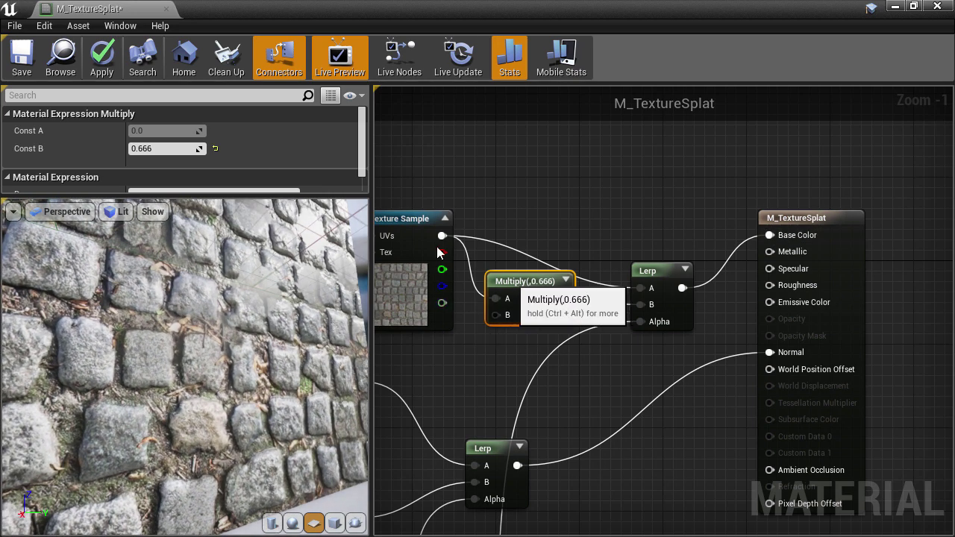
click(171, 150)
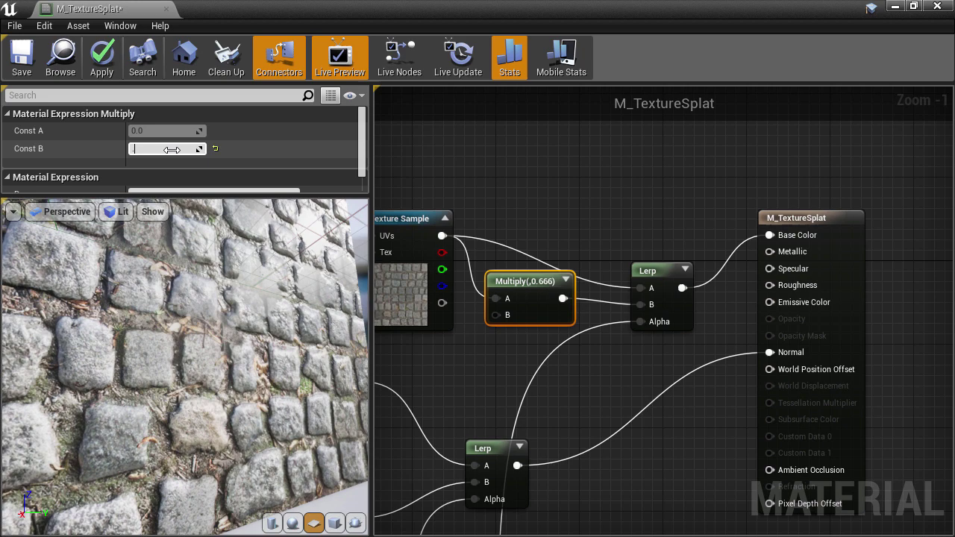
text(0.5)
key(Return)
drag(237, 341, 176, 318)
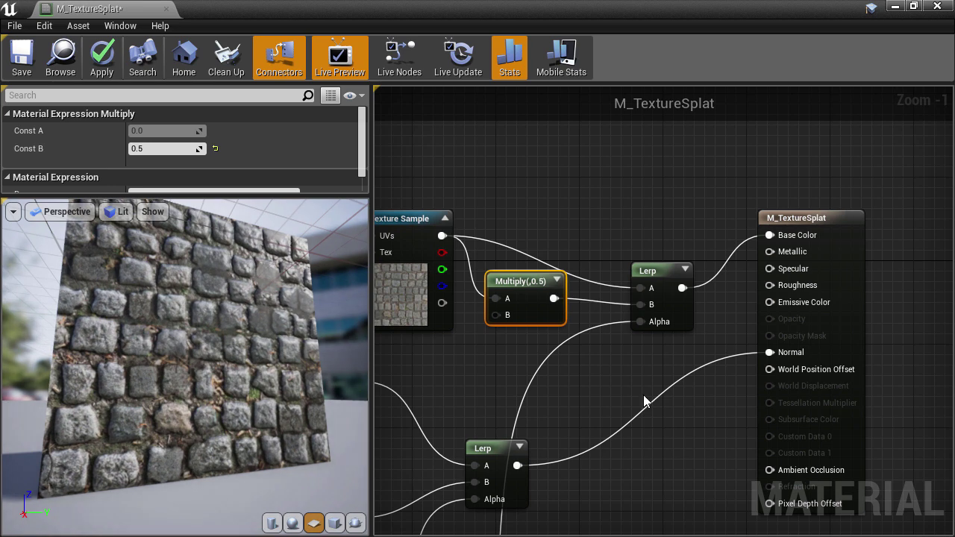
Step: Move the material output node farther right, connect the Clamp output to Specular and inspect the stones in the preview
right_drag(619, 479, 561, 409)
drag(792, 254, 904, 263)
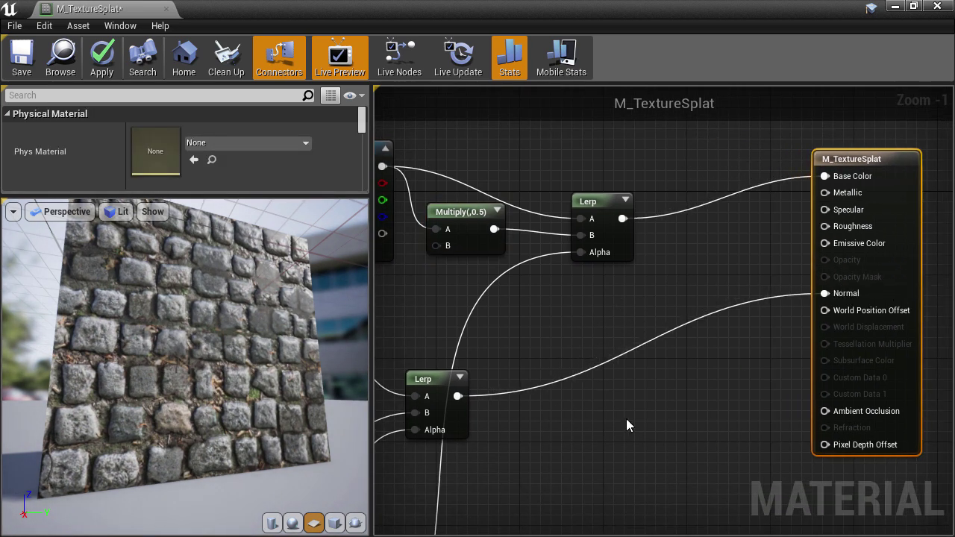
right_drag(626, 418, 706, 320)
scroll(671, 358, down, 1)
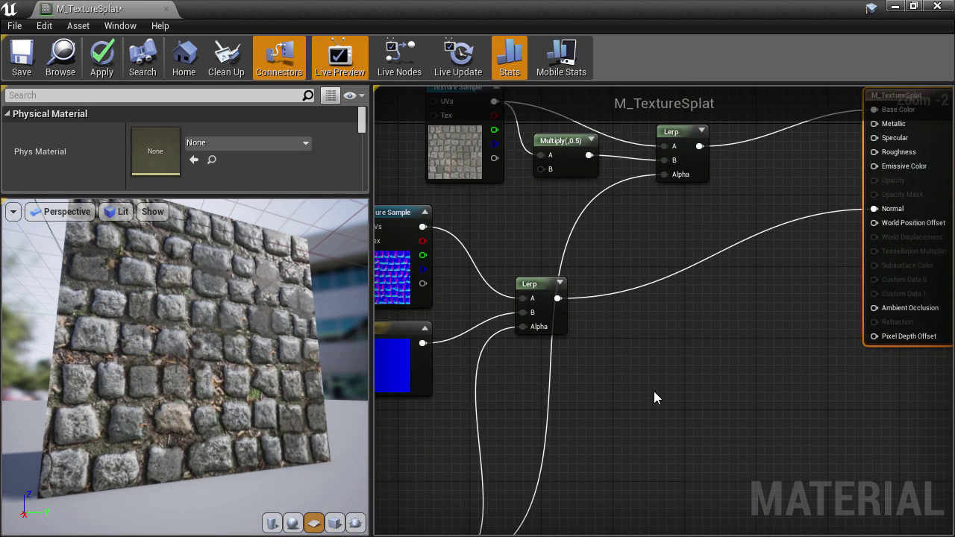
right_drag(653, 396, 813, 166)
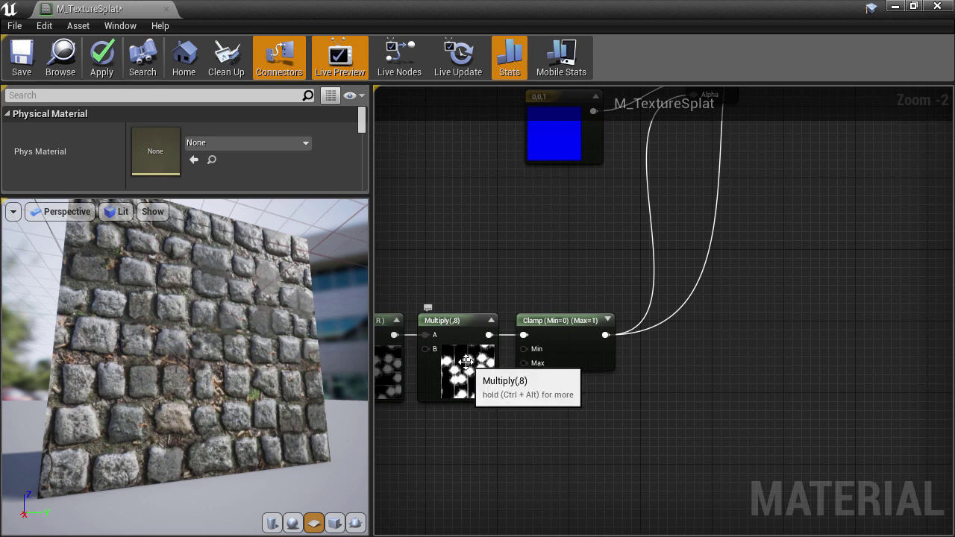
right_drag(755, 331, 565, 504)
drag(419, 502, 870, 270)
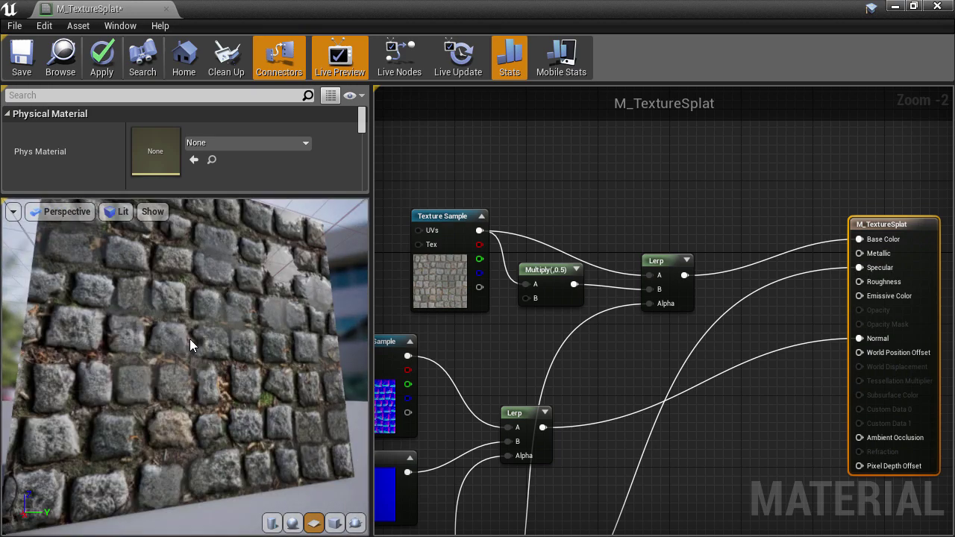
scroll(189, 338, up, 5)
drag(190, 339, 247, 299)
right_drag(190, 339, 190, 408)
drag(299, 299, 351, 299)
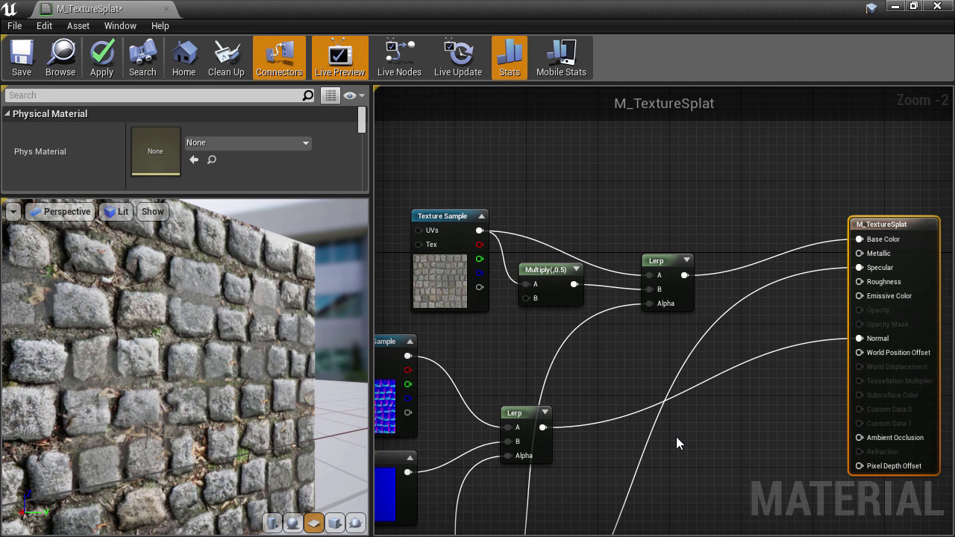
Step: Add a OneMinus node after the Clamp node and feed the Clamp output into it
right_drag(677, 436, 654, 259)
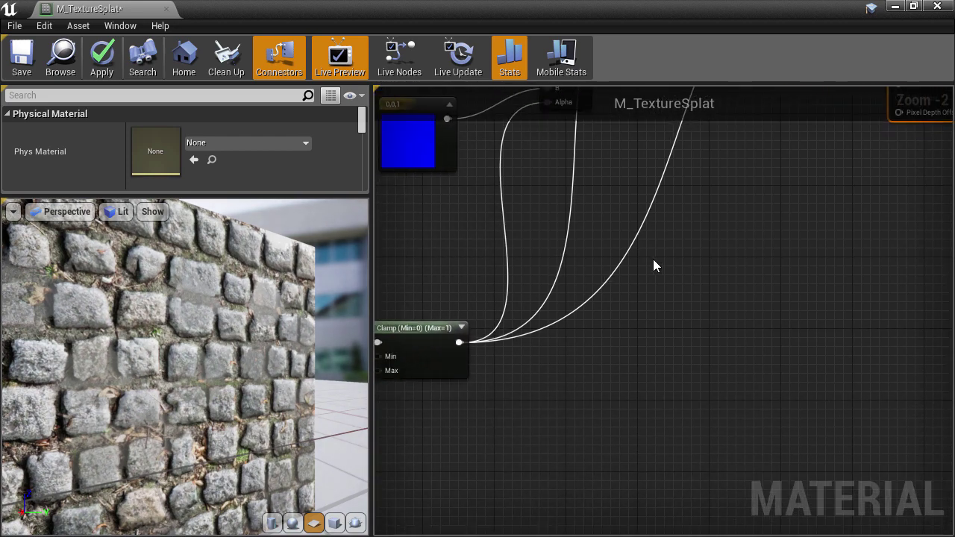
right_click(663, 312)
text(one)
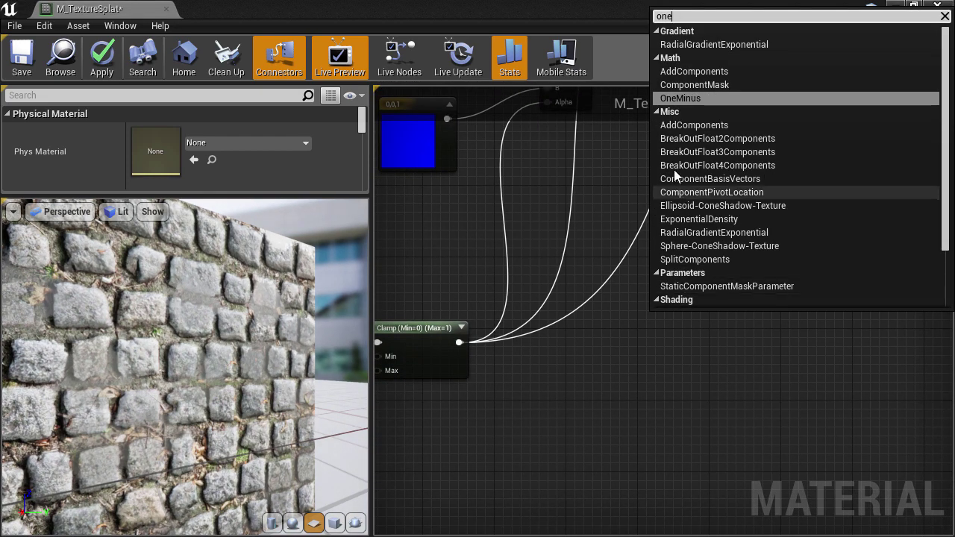
click(705, 100)
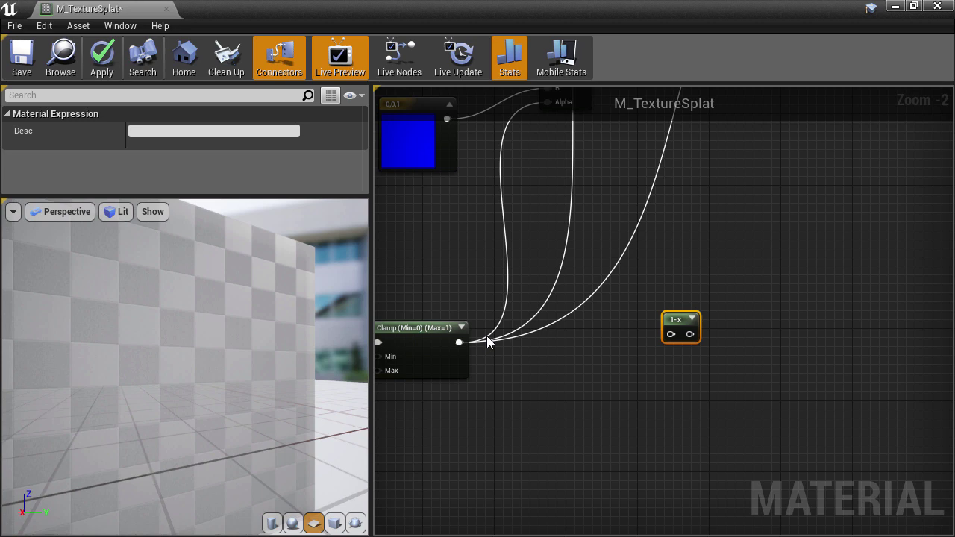
drag(461, 342, 671, 335)
Step: Connect the OneMinus output to Roughness and check the reflections on the preview plane
right_drag(768, 256, 674, 418)
drag(594, 499, 815, 239)
drag(278, 407, 237, 371)
mouse_move(236, 371)
right_down()
mouse_move(239, 448)
mouse_move(237, 359)
right_up()
drag(236, 359, 258, 364)
right_drag(257, 365, 258, 396)
drag(258, 395, 215, 306)
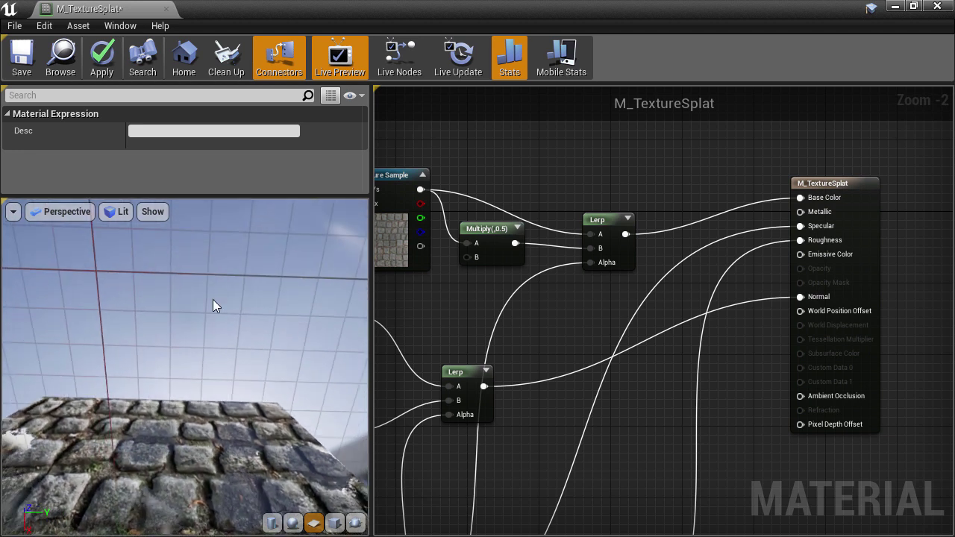
Step: Apply the material changes and return to the level to inspect the cobblestone floor
click(105, 60)
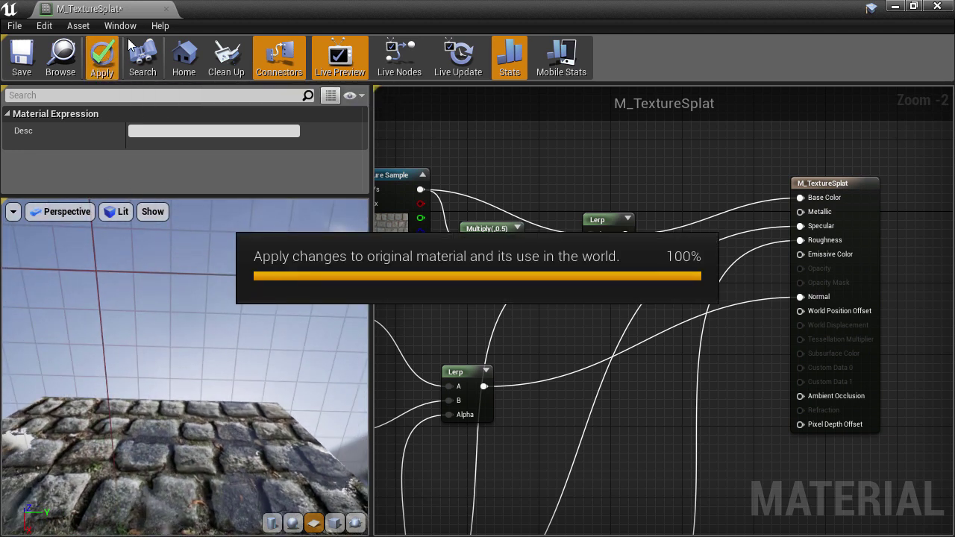
click(896, 7)
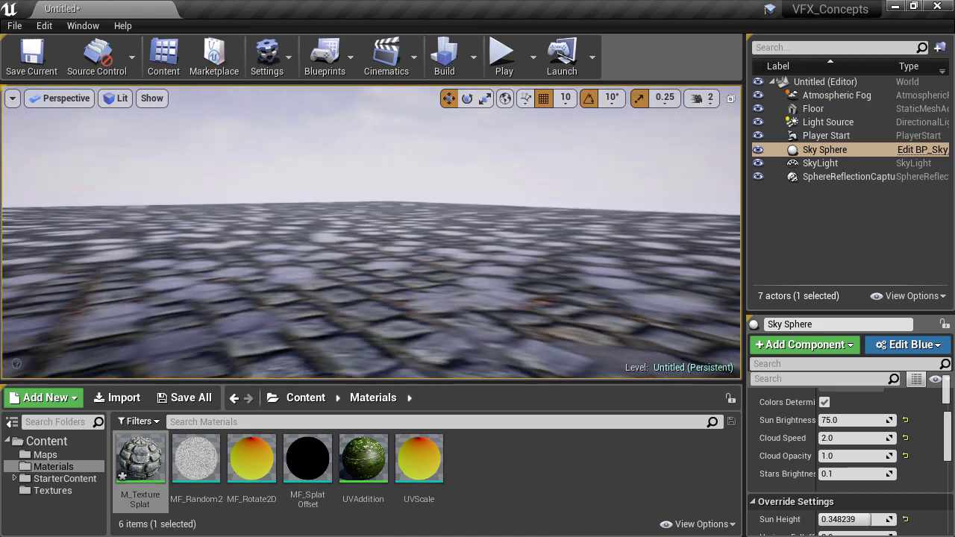
right_drag(371, 232, 425, 235)
key(w)
right_drag(325, 336, 338, 344)
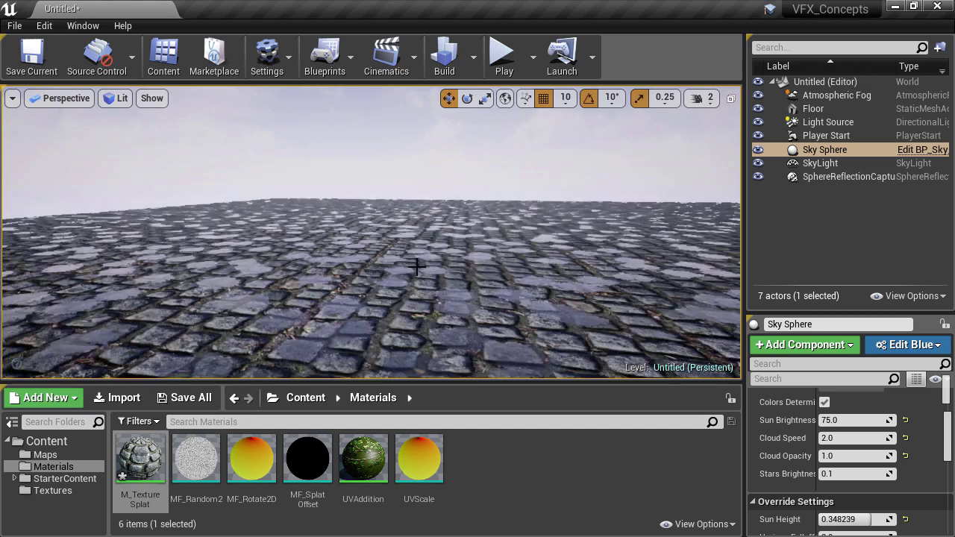
Step: Place two SM_Bush meshes from StarterContent's Props folder on the cobblestone floor
click(64, 479)
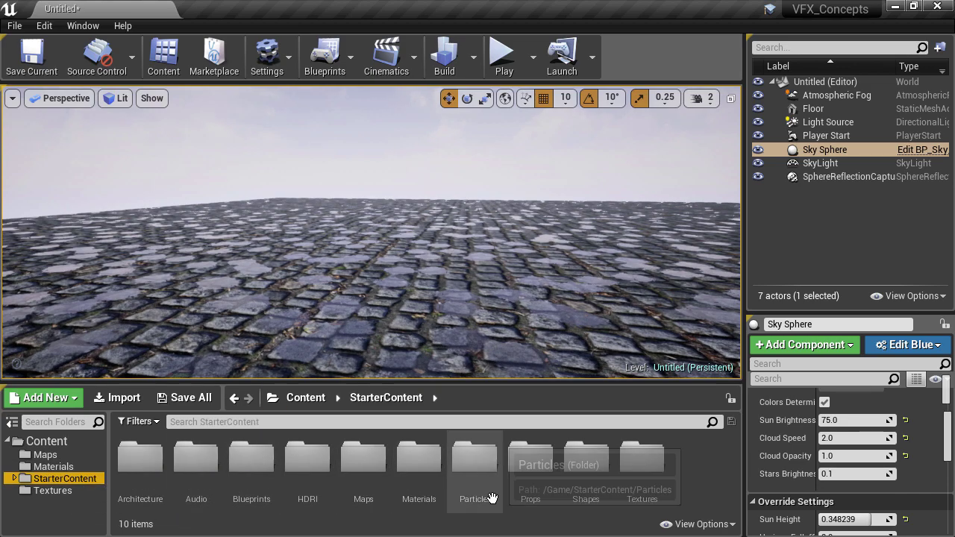
double_click(531, 459)
drag(273, 457, 345, 243)
drag(258, 458, 649, 253)
Step: Place two SM_Rock props, one beside the bushes and one behind them
scroll(438, 453, down, 3)
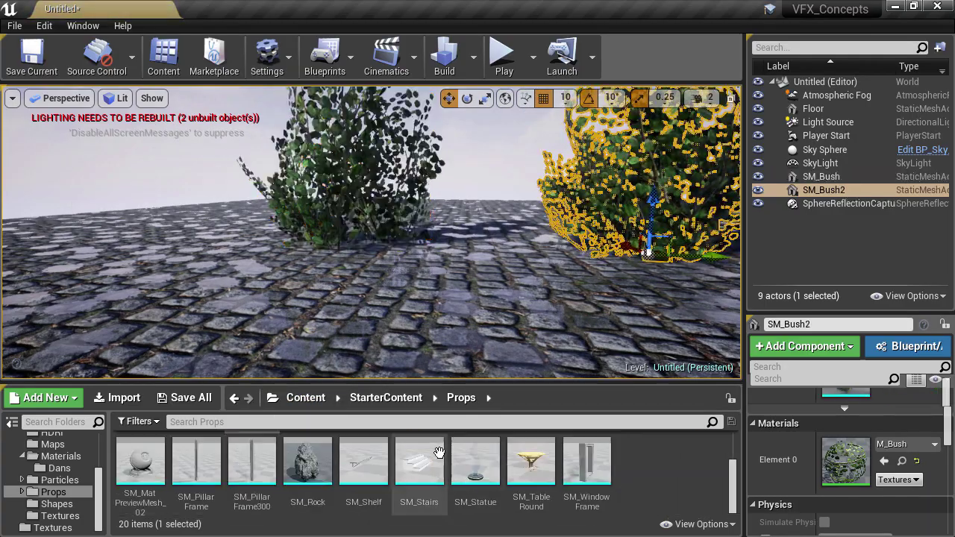
drag(307, 459, 118, 233)
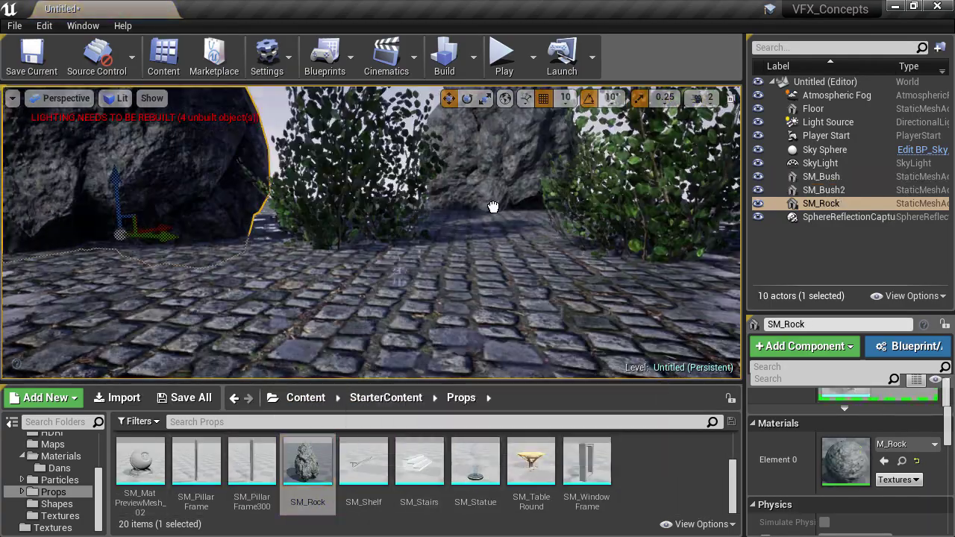
mouse_move(493, 207)
mouse_down()
mouse_move(542, 214)
mouse_move(524, 261)
mouse_move(500, 199)
mouse_move(484, 191)
mouse_up()
Step: Show the level viewport full screen and examine the cobblestone floor around the rocks and bushes
key(F11)
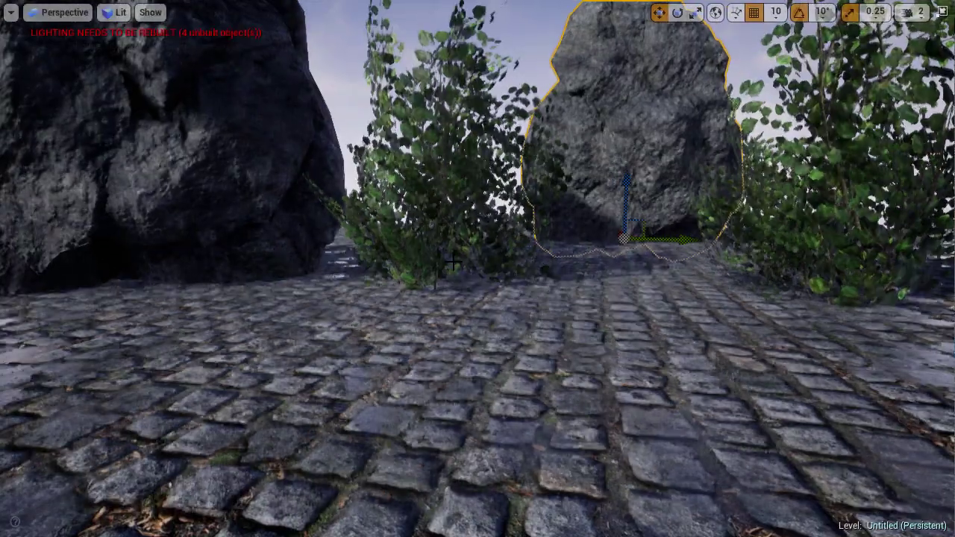
key(s)
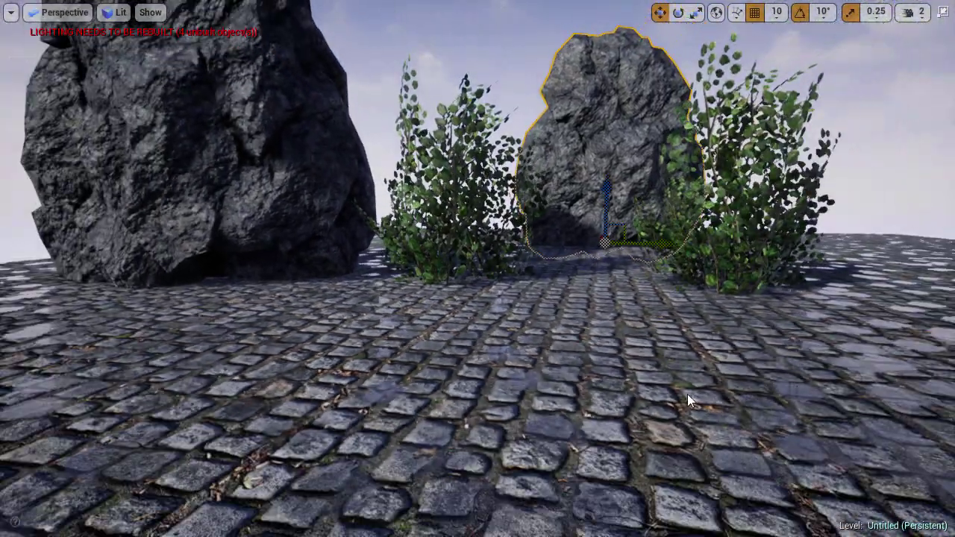
middle_drag(691, 399, 769, 421)
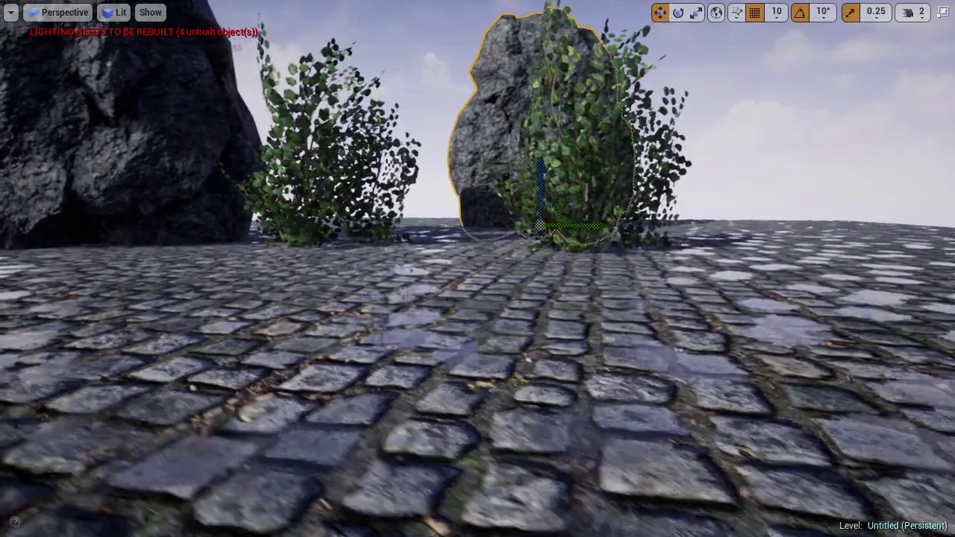